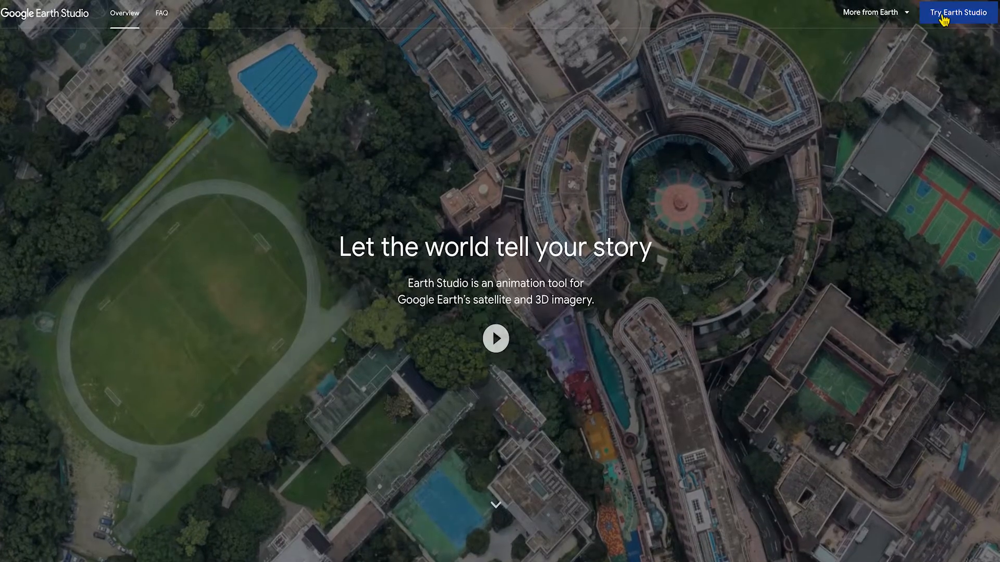
# - Create a blank project 'Rainier to Seattle' at 3840 width and 24 FPS
pyautogui.click(943, 15)
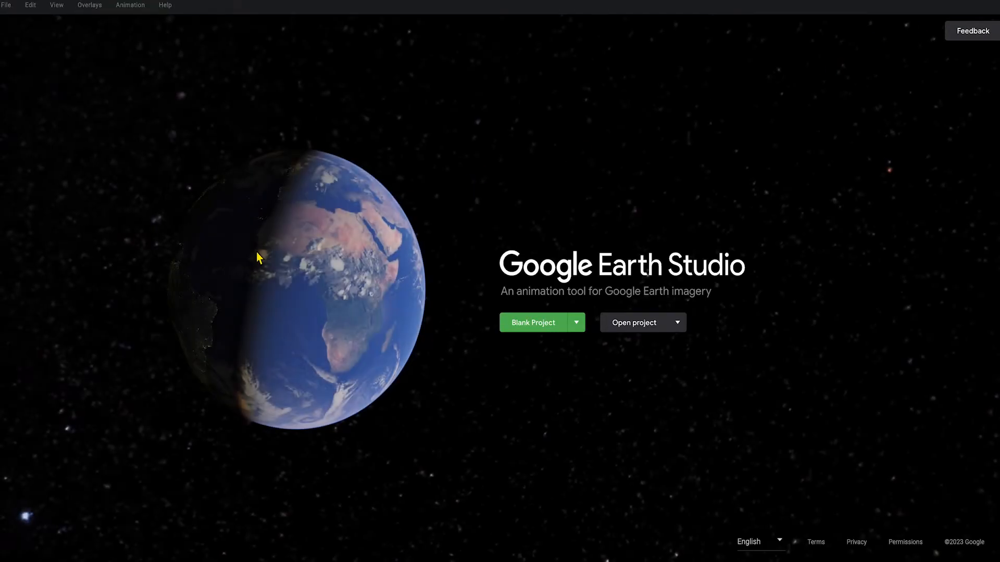
pyautogui.click(533, 324)
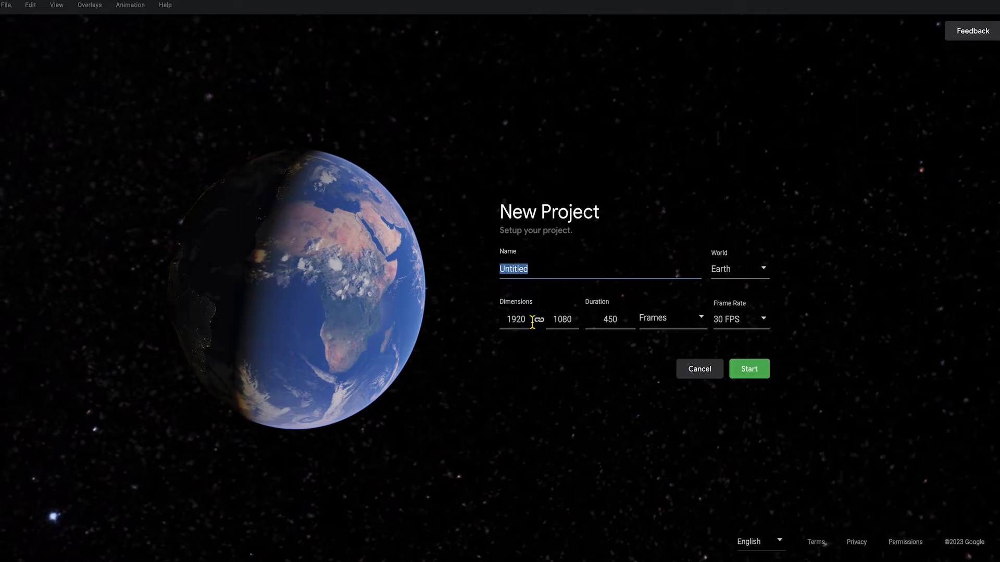
pyautogui.write('Rainie')
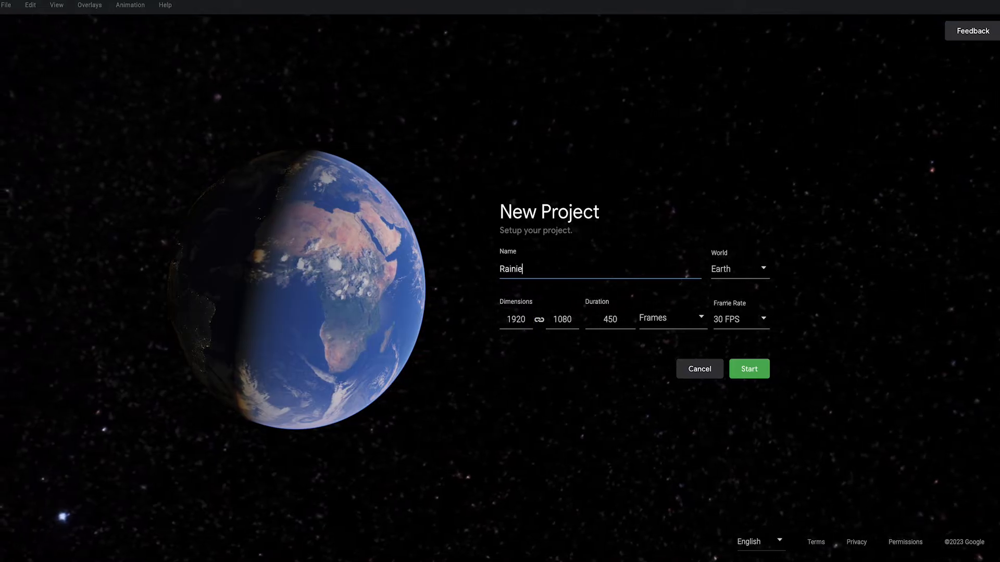
pyautogui.write('r to Seattle')
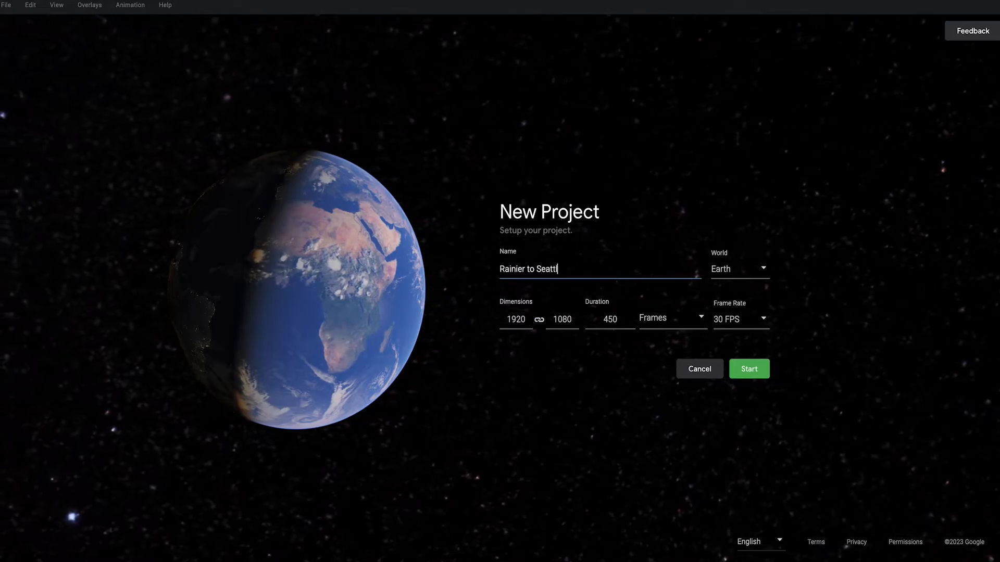
pyautogui.doubleClick(518, 319)
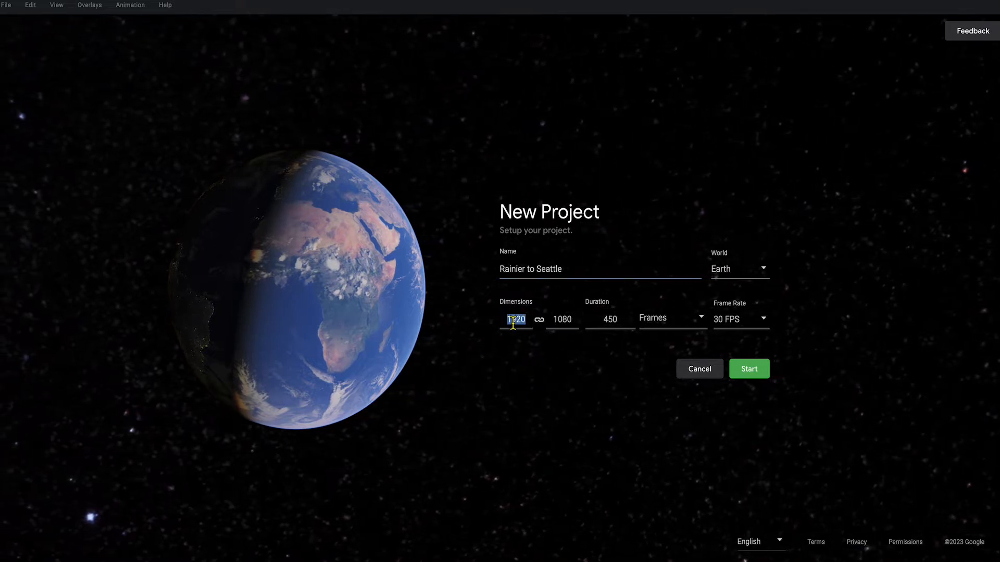
pyautogui.write('3840')
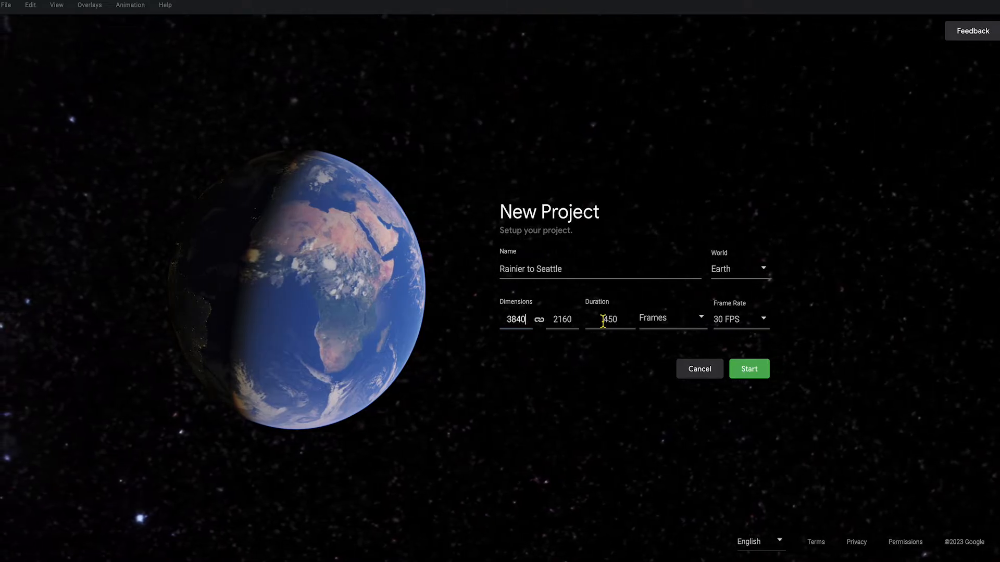
pyautogui.click(763, 320)
pyautogui.click(741, 344)
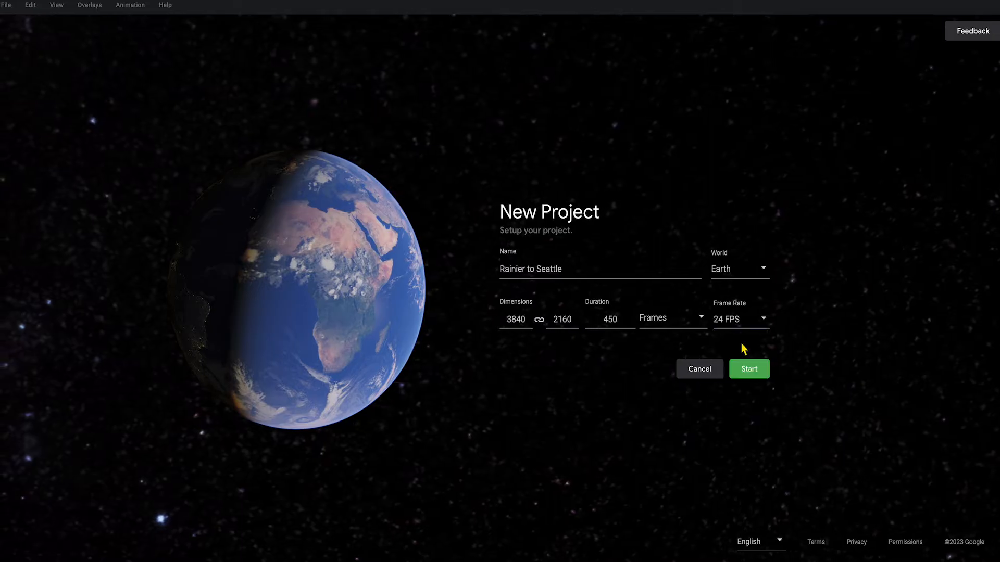
pyautogui.click(747, 370)
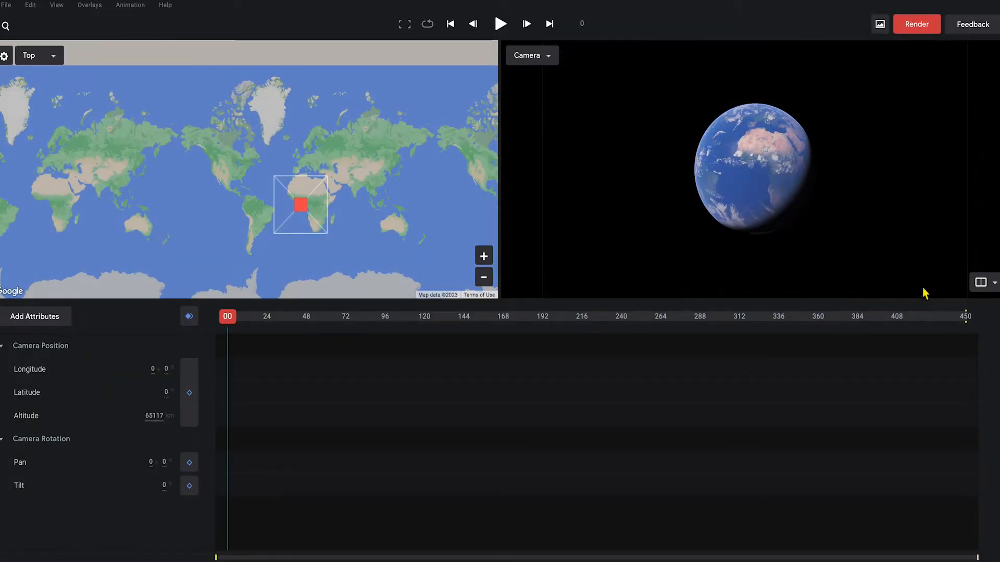
pyautogui.click(989, 286)
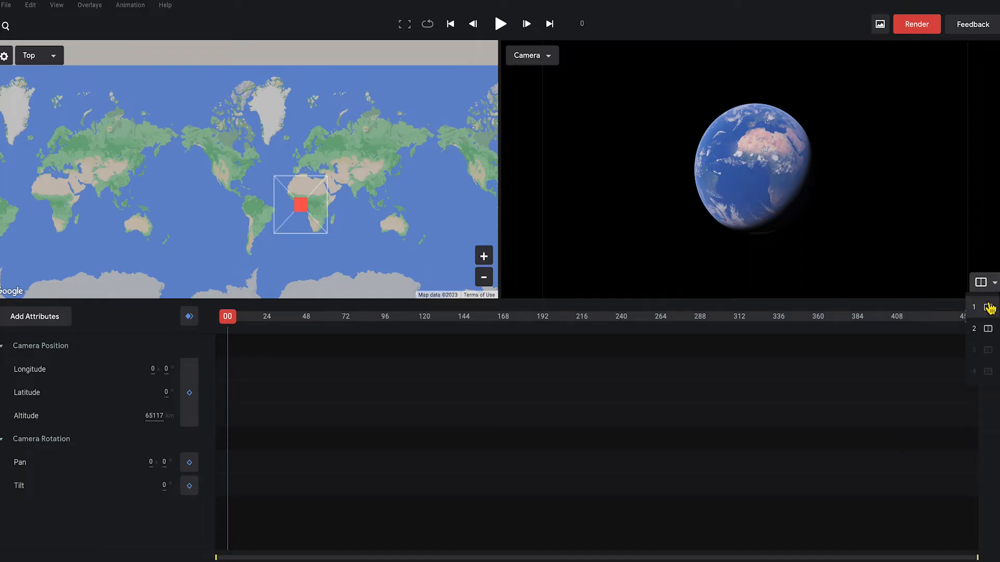
pyautogui.click(988, 306)
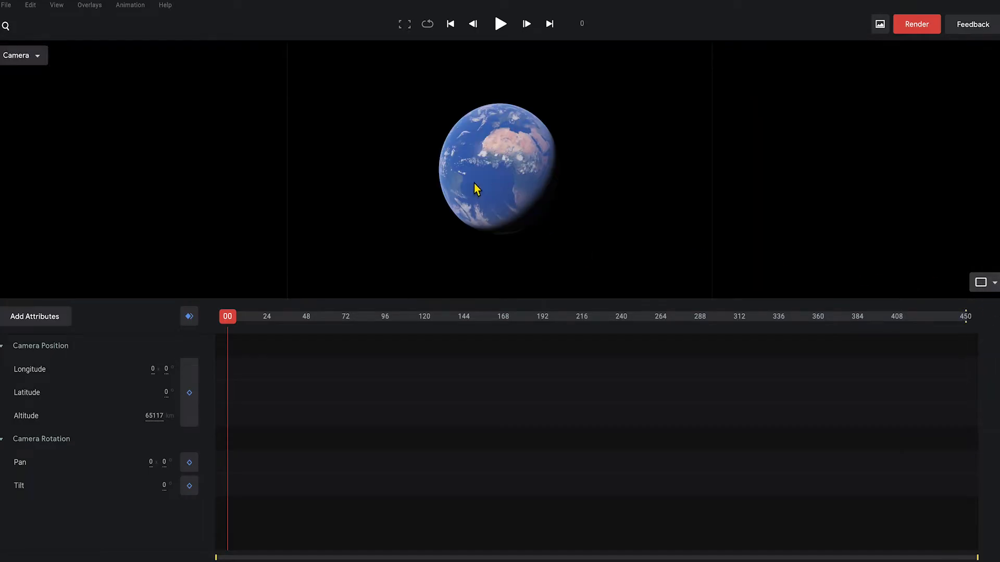
pyautogui.click(994, 284)
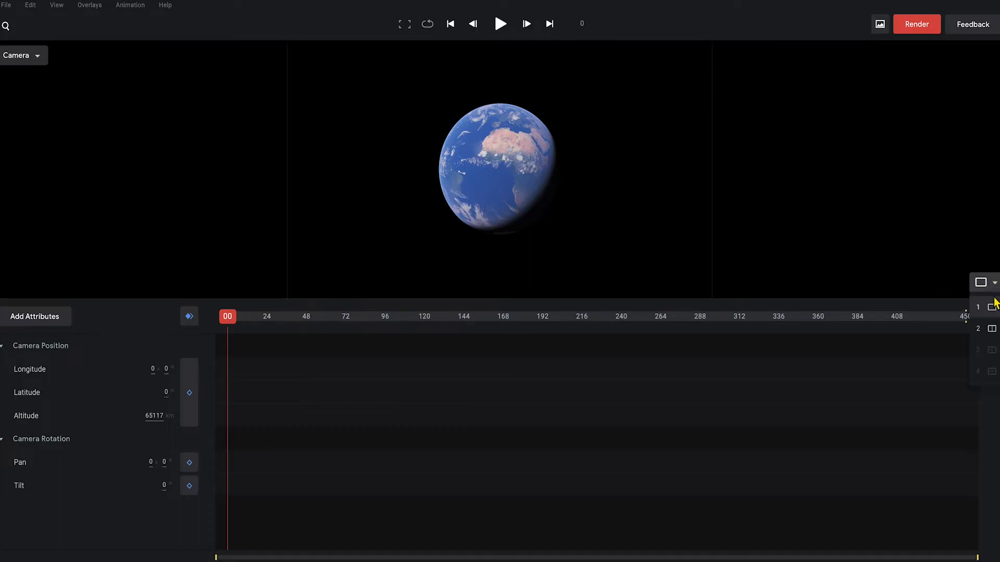
pyautogui.click(991, 330)
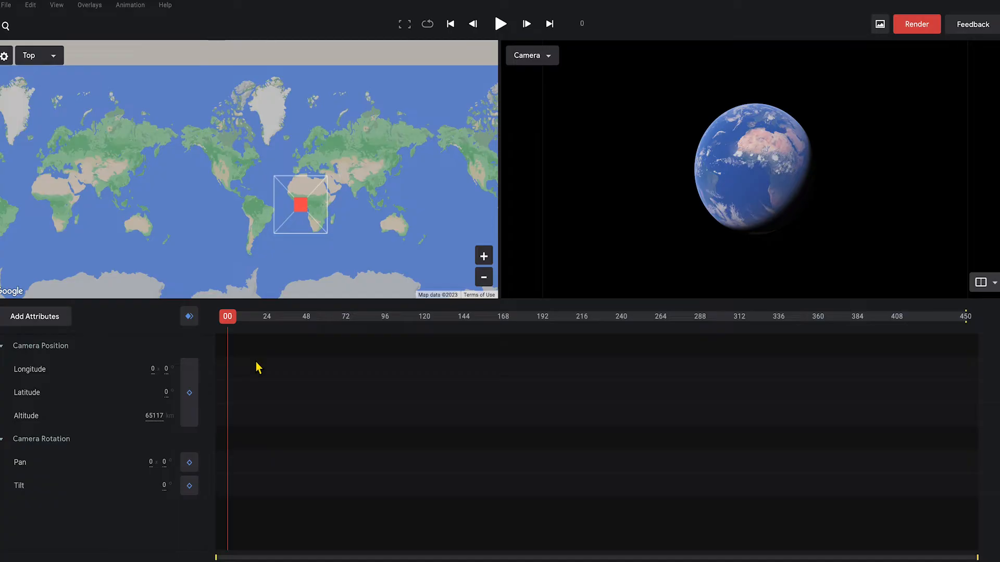
# - Fly the camera to Mt Rainier National Park and try the Exploration map style
pyautogui.click(14, 30)
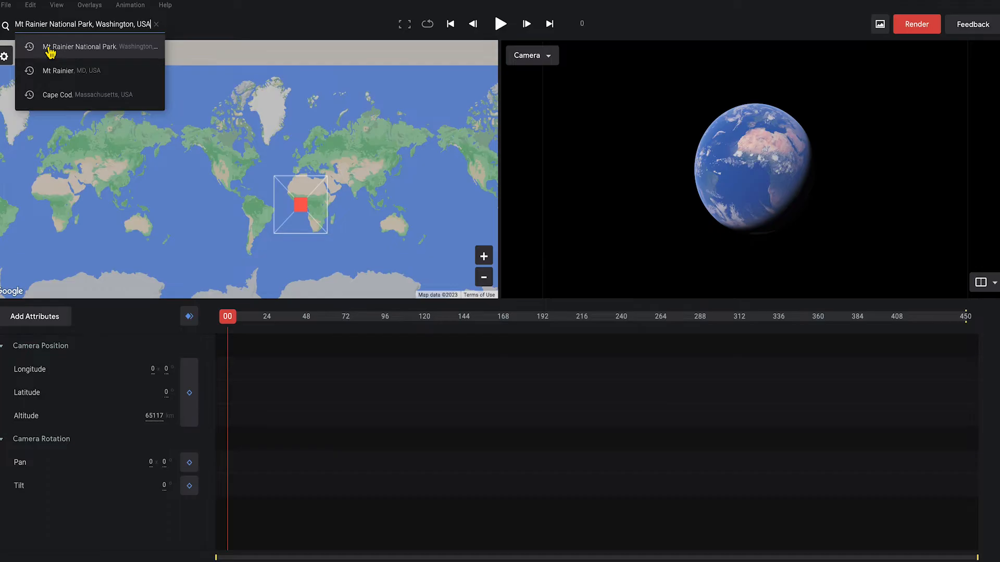
pyautogui.click(50, 51)
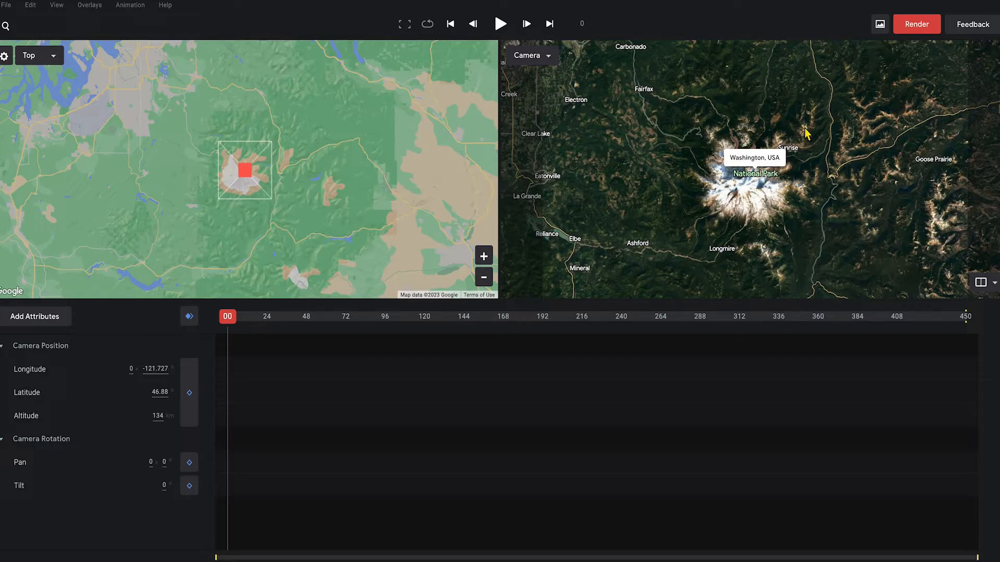
pyautogui.rightClick(782, 195)
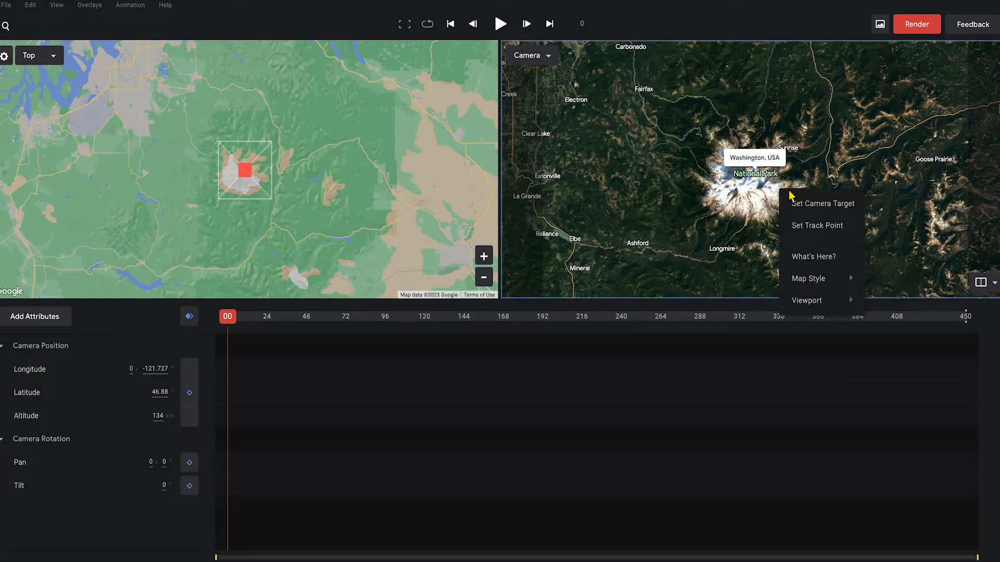
pyautogui.moveTo(807, 279)
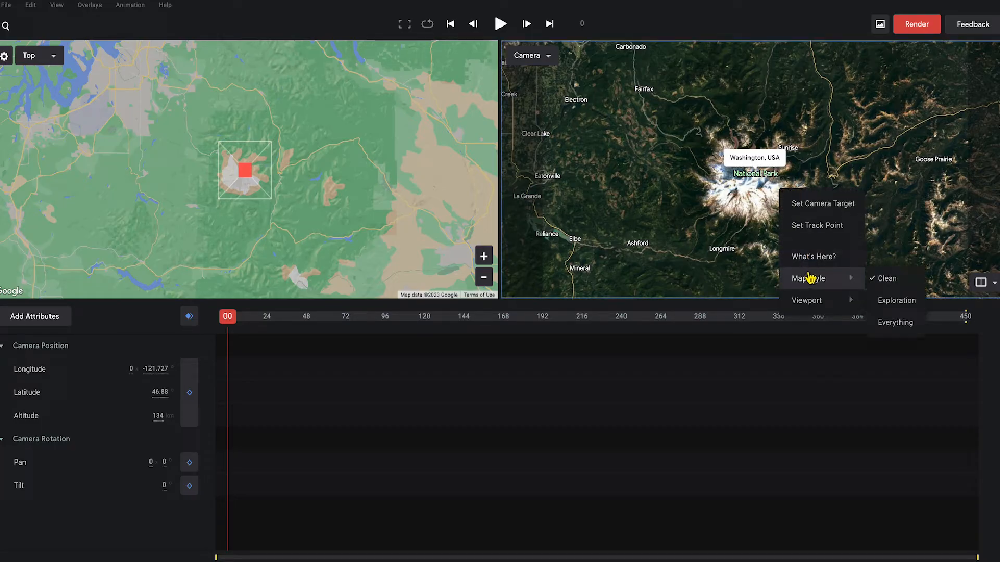
pyautogui.click(886, 302)
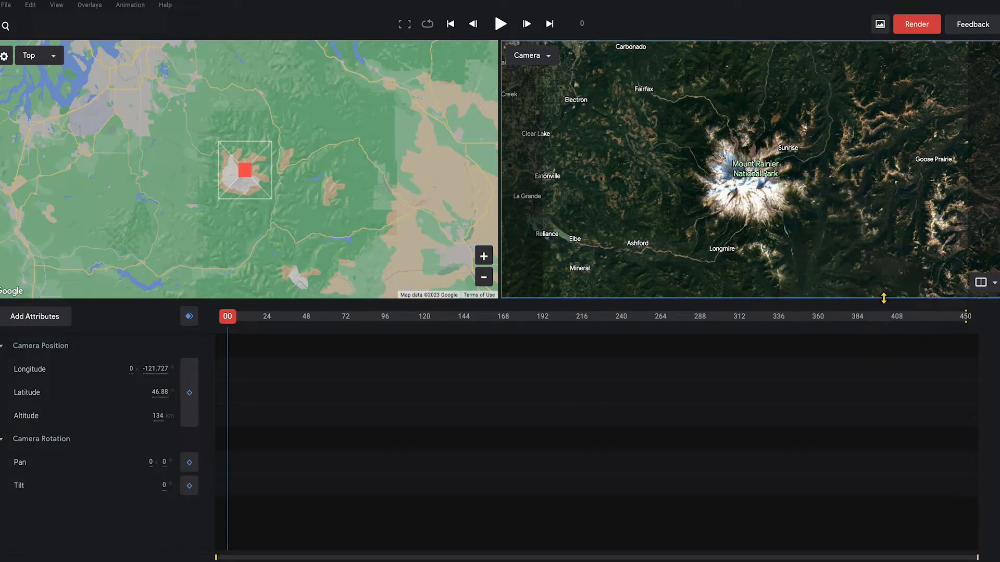
# - Switch the map style to Clean so place labels are hidden
pyautogui.rightClick(859, 239)
pyautogui.moveTo(882, 322)
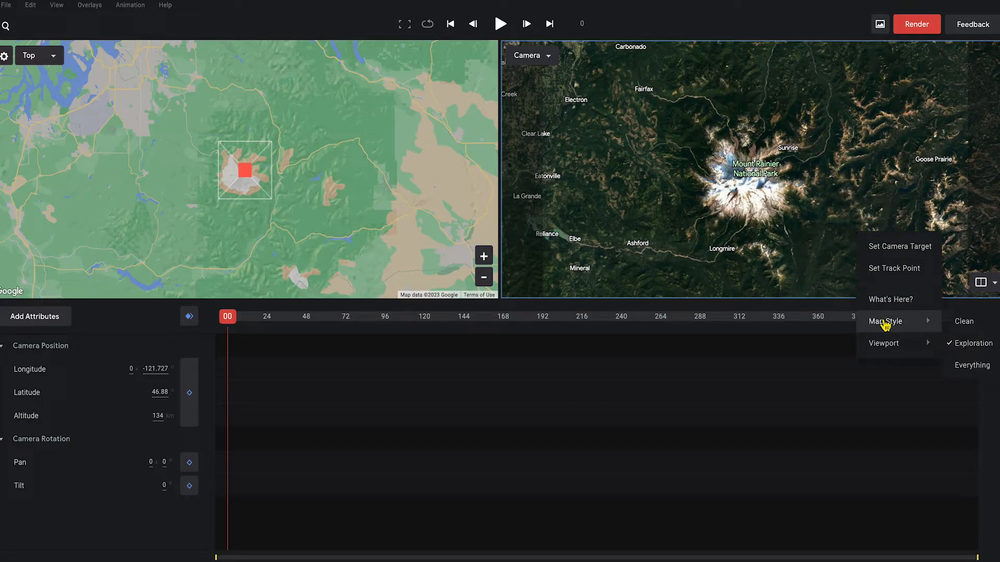
pyautogui.click(965, 320)
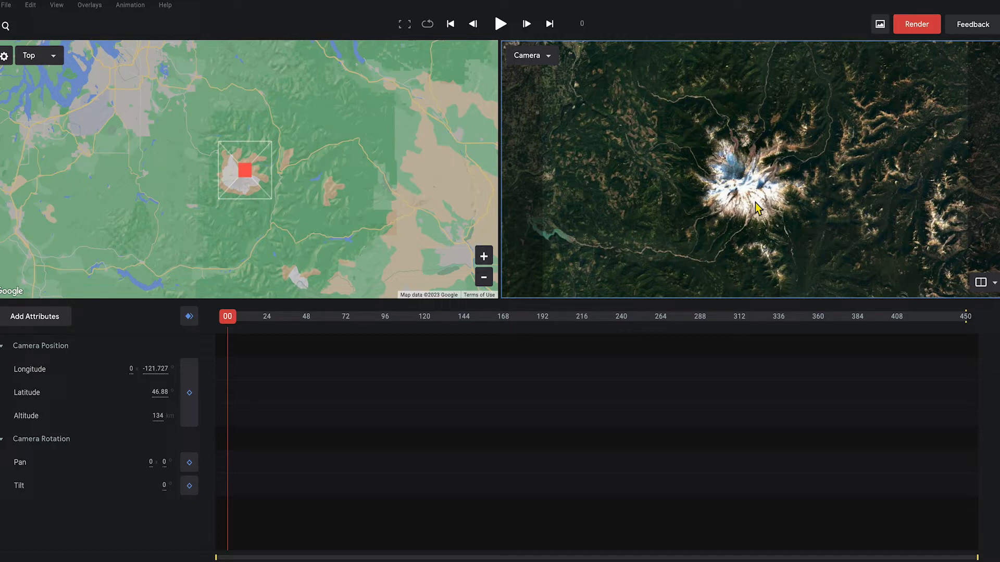
# - Orbit, zoom, pan and tilt to a low view of Rainier's summit, about 83° tilt at 5014 m
pyautogui.moveTo(754, 200); pyautogui.dragTo(753, 86, button='middle')
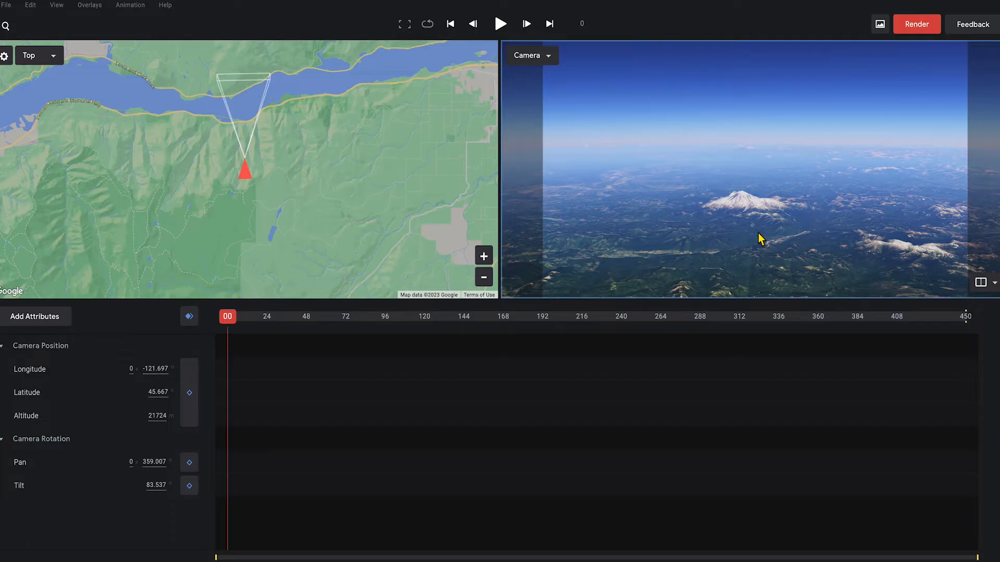
pyautogui.moveTo(758, 233); pyautogui.dragTo(759, 324, button='right')
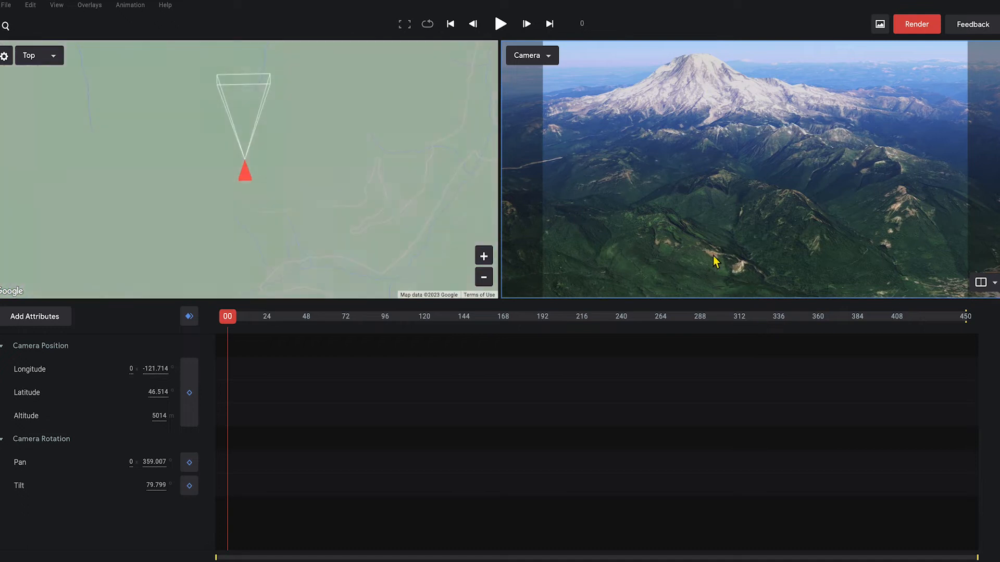
pyautogui.moveTo(678, 164); pyautogui.dragTo(786, 166)
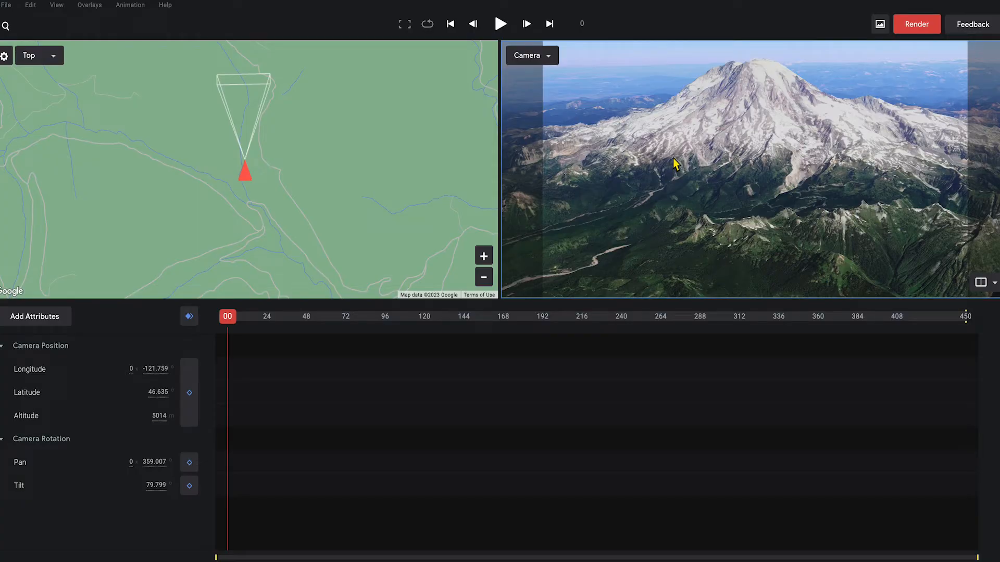
pyautogui.moveTo(739, 151); pyautogui.dragTo(729, 187)
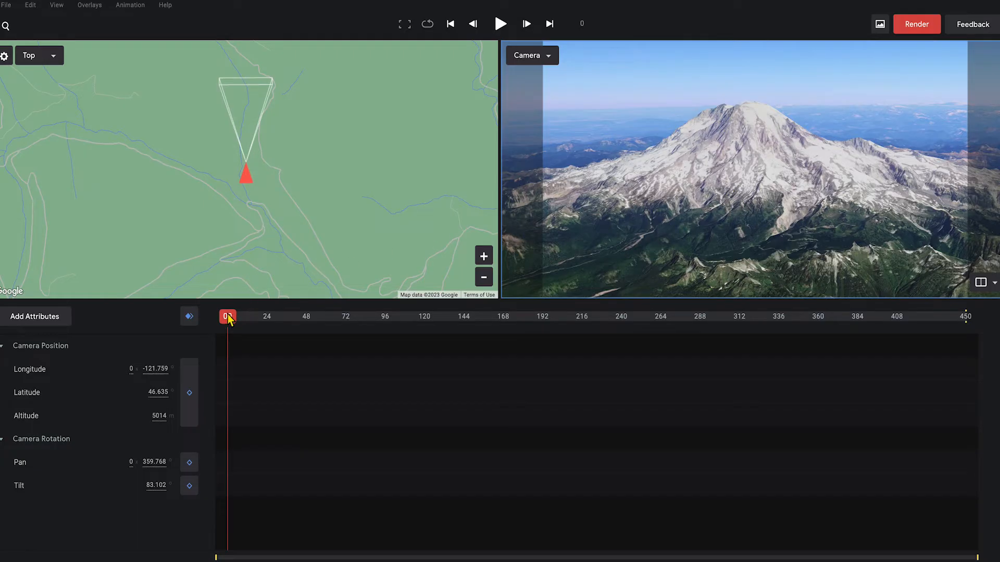
# - Keyframe all camera attributes at frame 25, then move the playhead to a later frame
pyautogui.moveTo(229, 318); pyautogui.dragTo(273, 328)
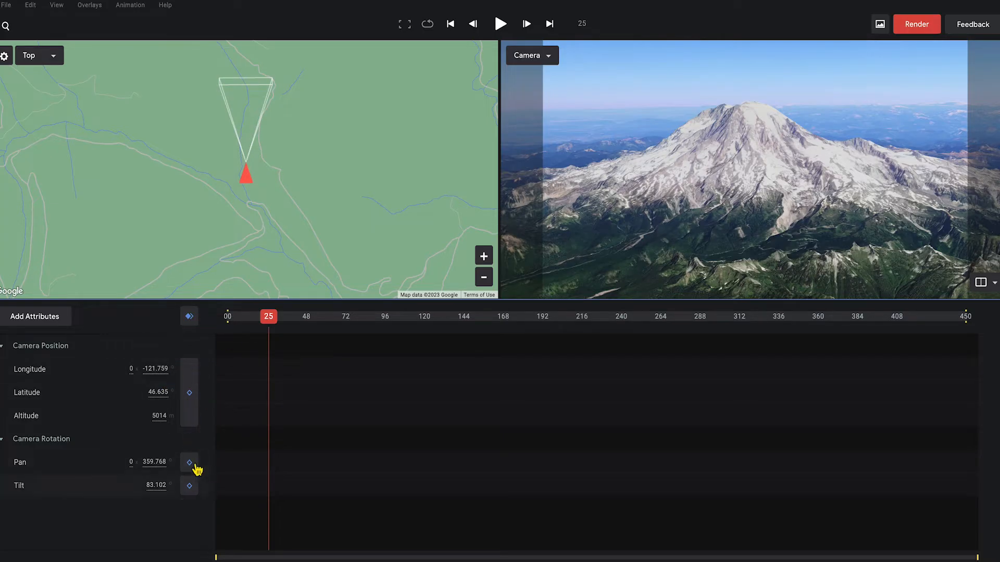
pyautogui.click(189, 319)
pyautogui.moveTo(270, 316); pyautogui.dragTo(473, 349)
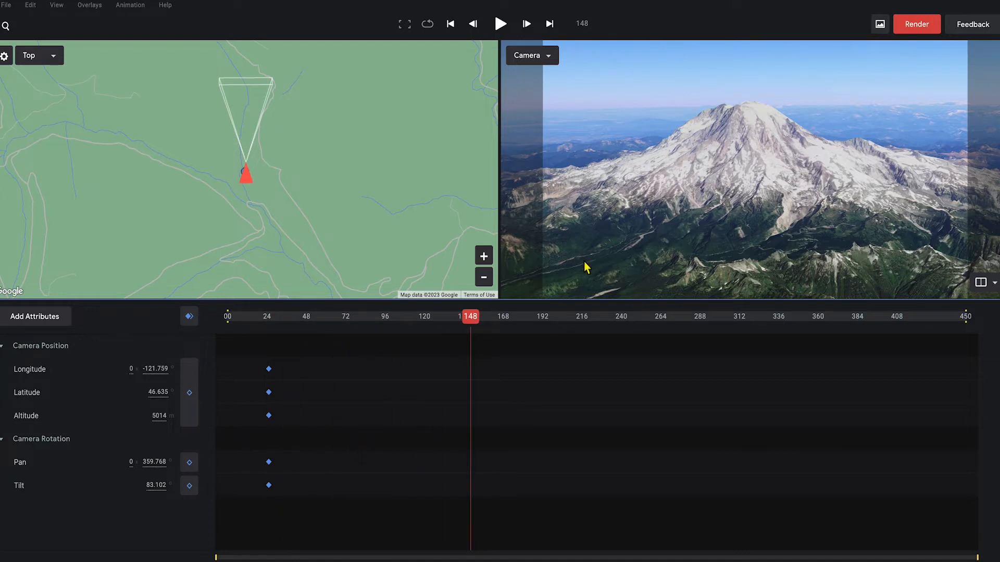
# - Zoom and pan the camera over downtown Seattle's waterfront and keyframe all attributes at frame 148
pyautogui.moveTo(635, 123); pyautogui.dragTo(774, 183)
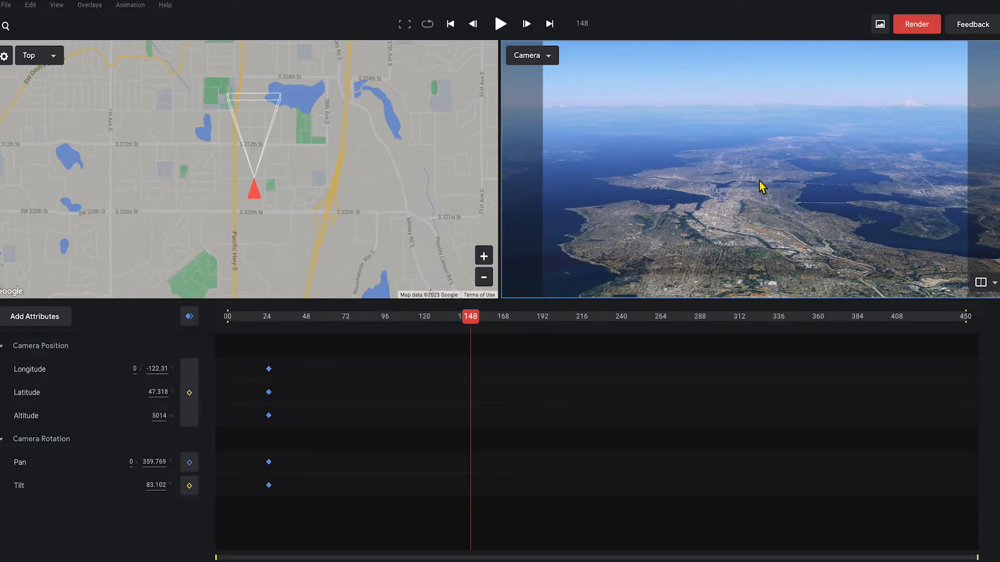
pyautogui.scroll(5, 762, 204)
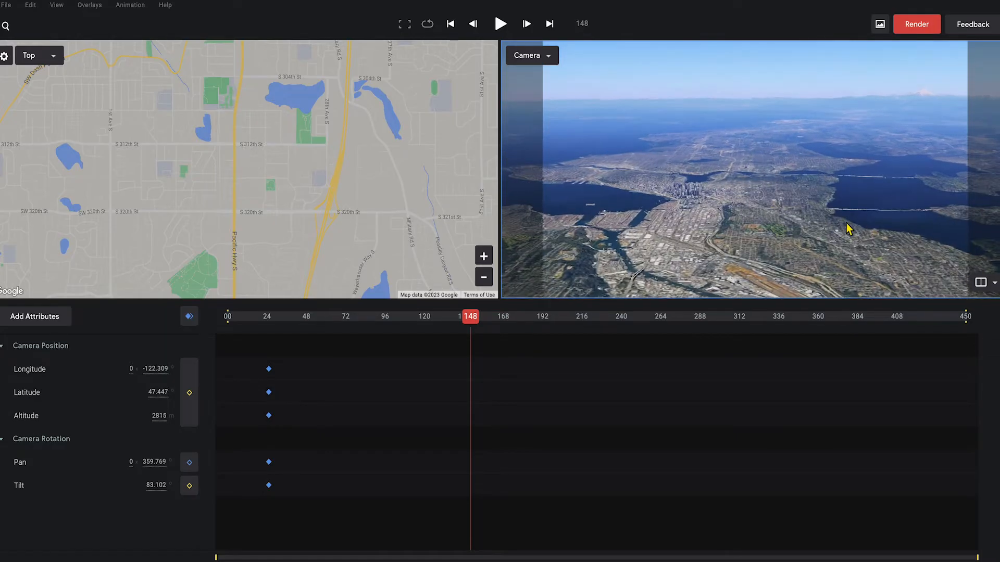
pyautogui.scroll(5, 900, 230)
pyautogui.moveTo(727, 225); pyautogui.dragTo(891, 230)
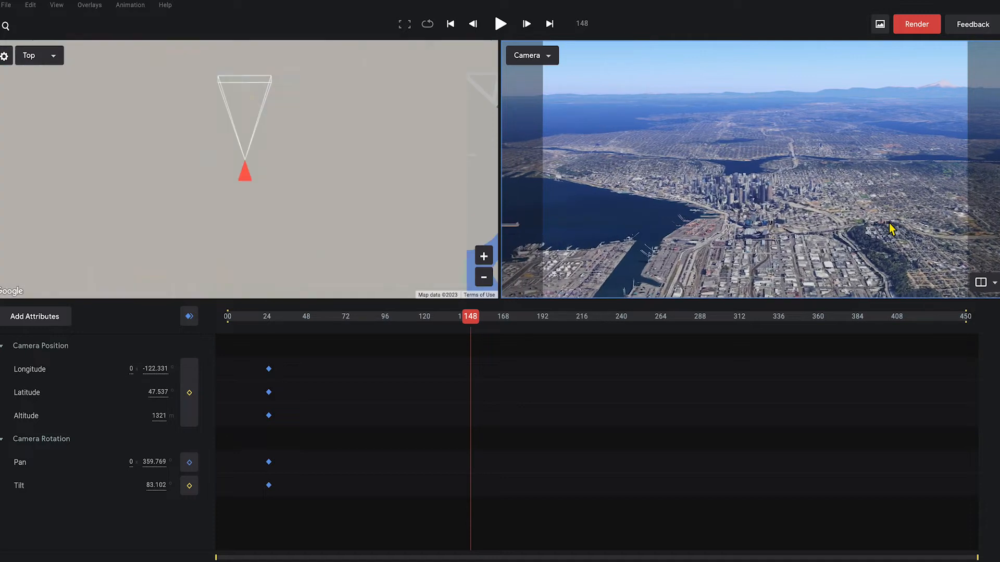
pyautogui.scroll(3, 893, 229)
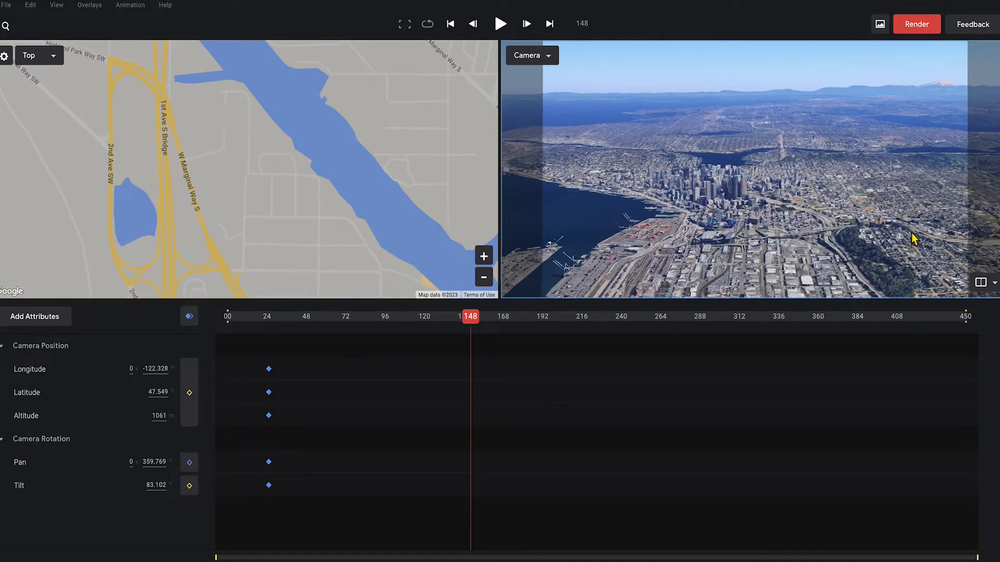
pyautogui.scroll(5, 915, 240)
pyautogui.moveTo(782, 217); pyautogui.dragTo(902, 195)
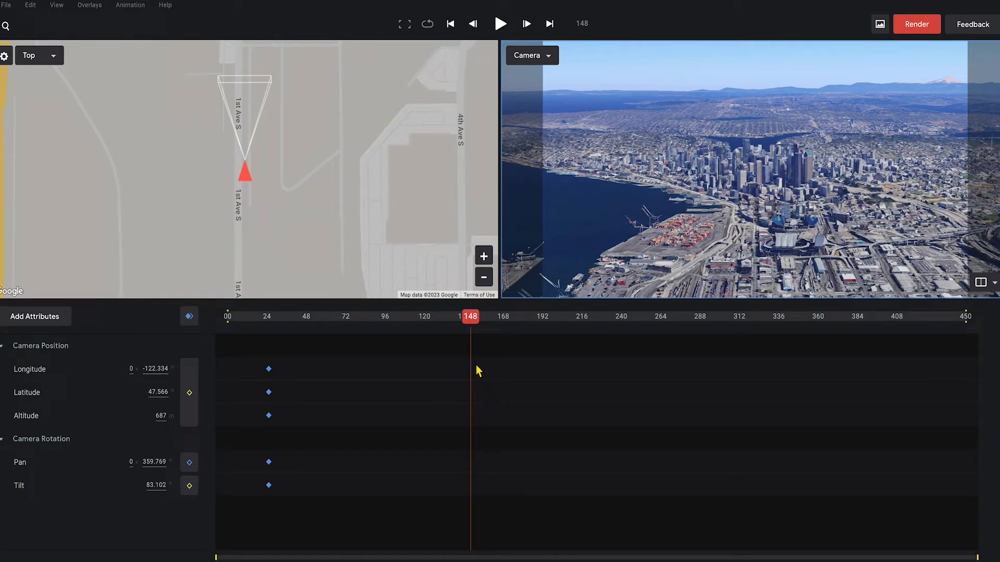
pyautogui.click(190, 317)
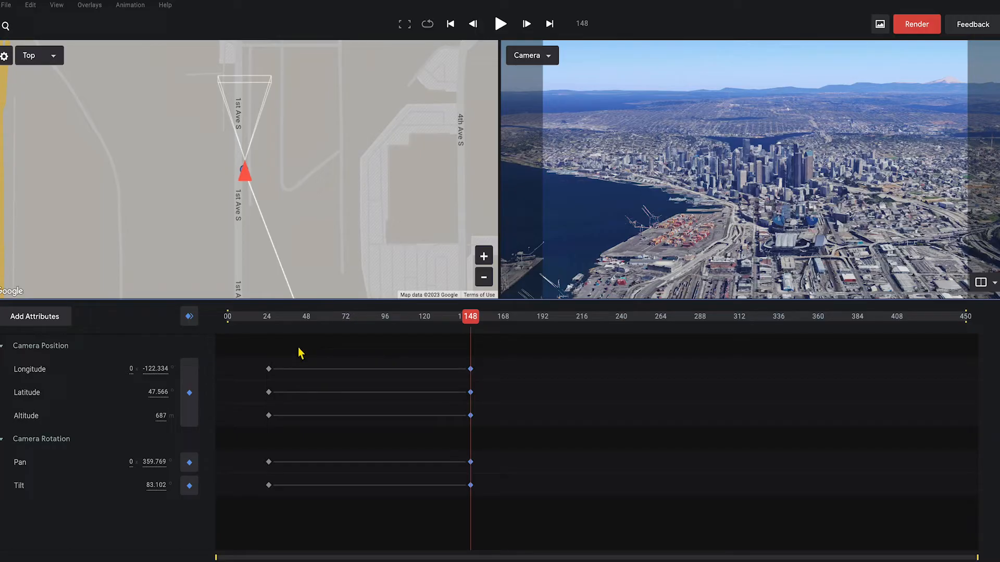
# - Apply Ease Out to the five frame-24 keyframes and Ease In to the five frame-148 keyframes
pyautogui.moveTo(298, 345); pyautogui.dragTo(243, 515)
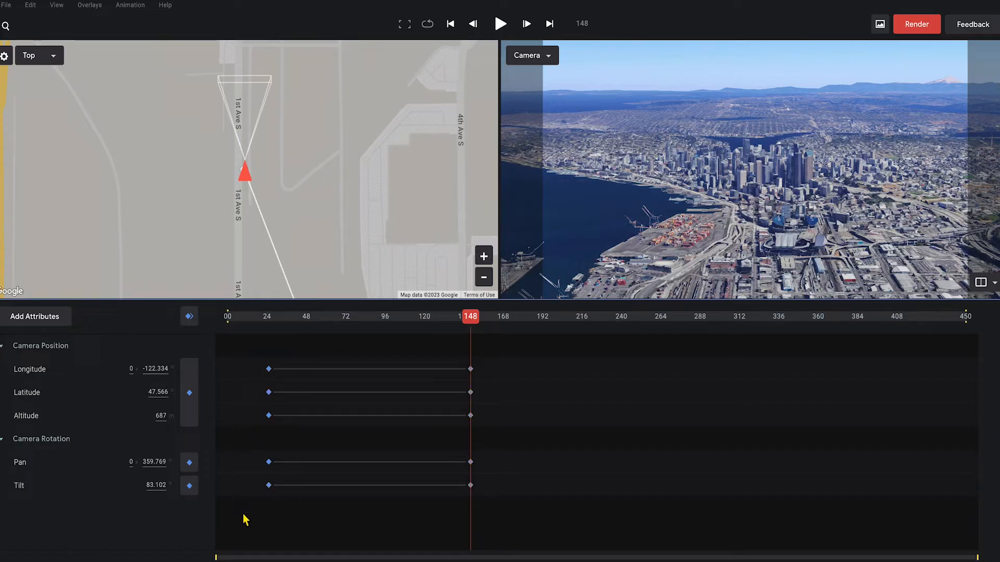
pyautogui.rightClick(269, 486)
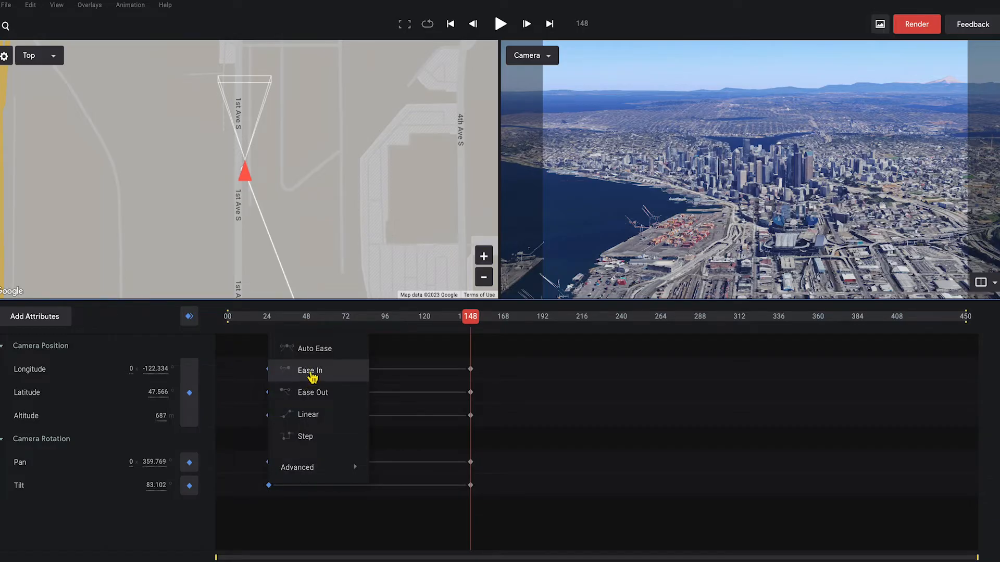
pyautogui.click(311, 394)
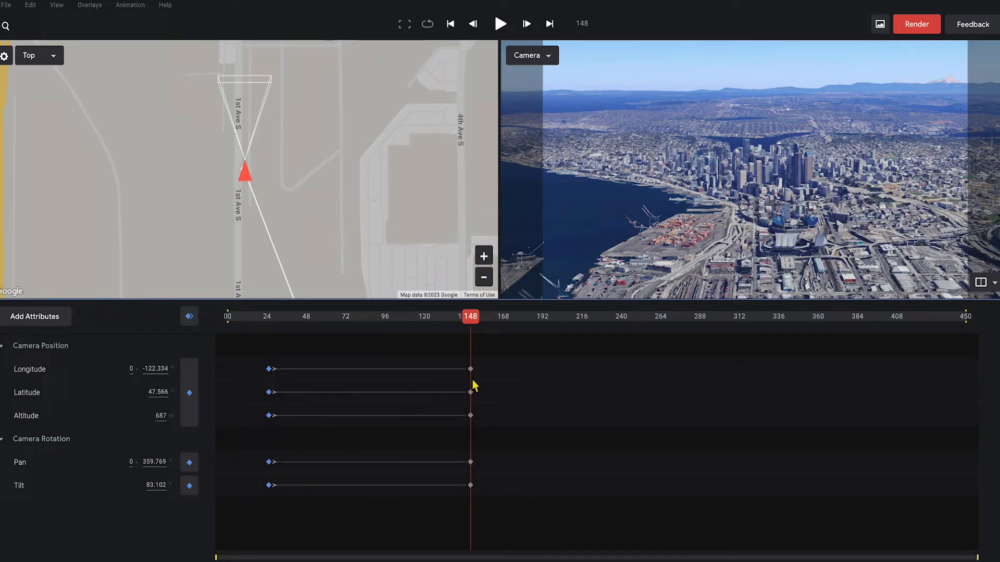
pyautogui.moveTo(490, 343); pyautogui.dragTo(449, 517)
pyautogui.rightClick(473, 486)
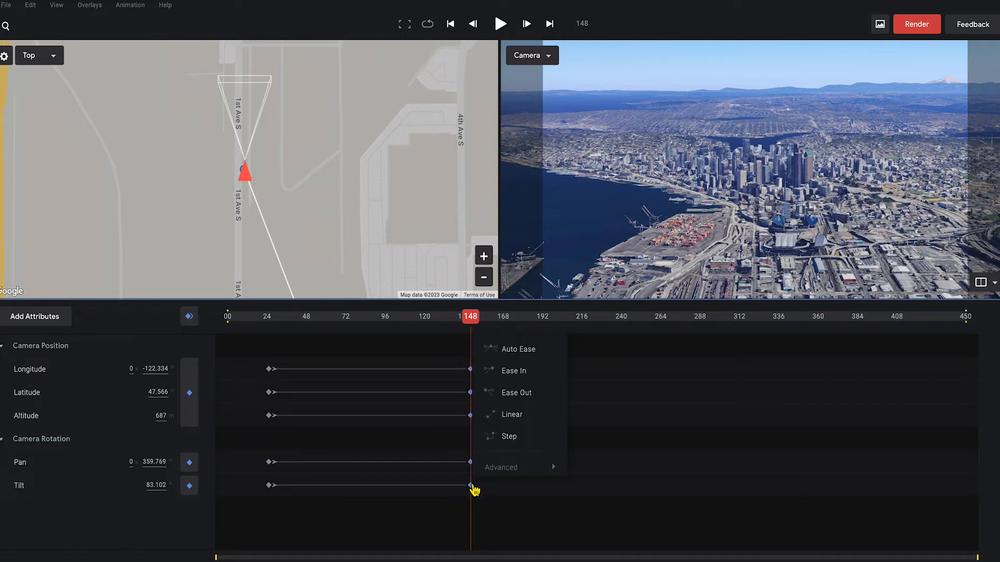
pyautogui.click(514, 371)
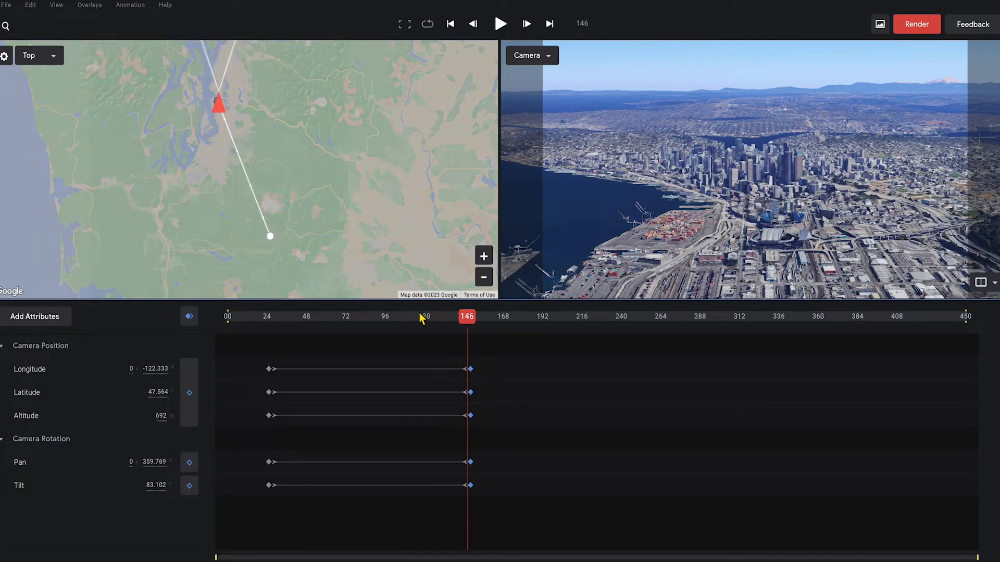
# - Preview the flight from frame 0, then return the playhead to frame 170
pyautogui.moveTo(420, 317); pyautogui.dragTo(209, 315)
pyautogui.press('space')
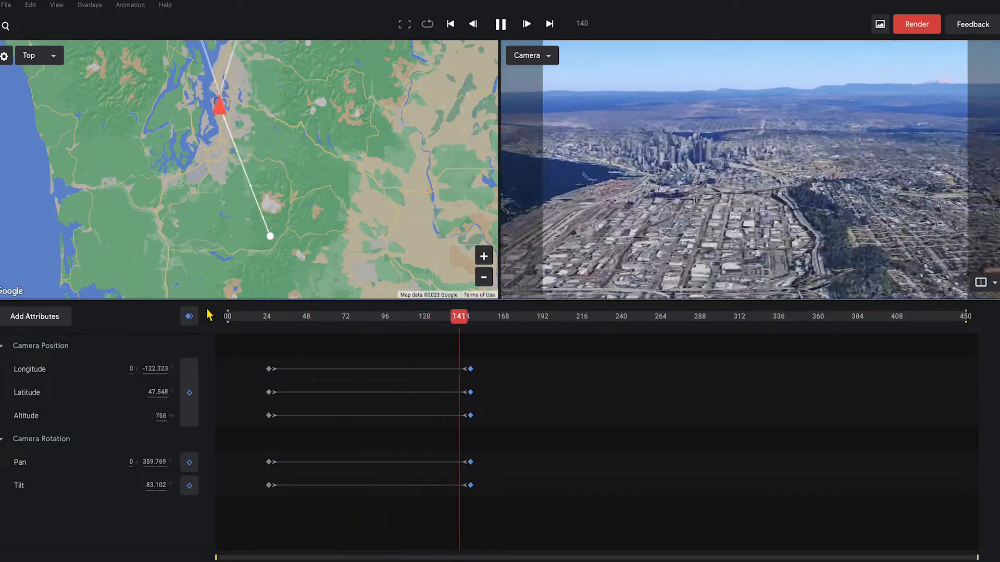
pyautogui.press('space')
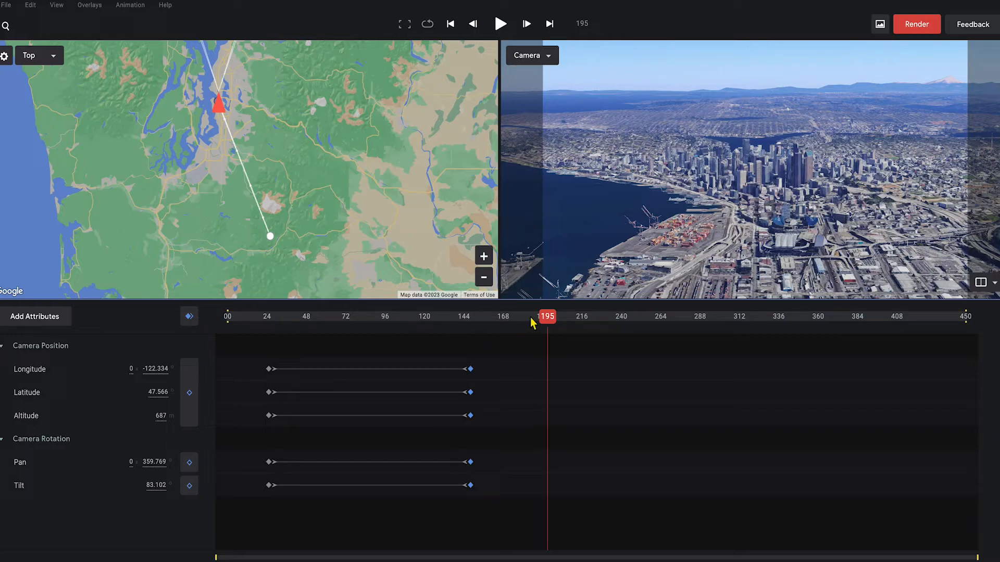
pyautogui.moveTo(528, 317); pyautogui.dragTo(510, 320)
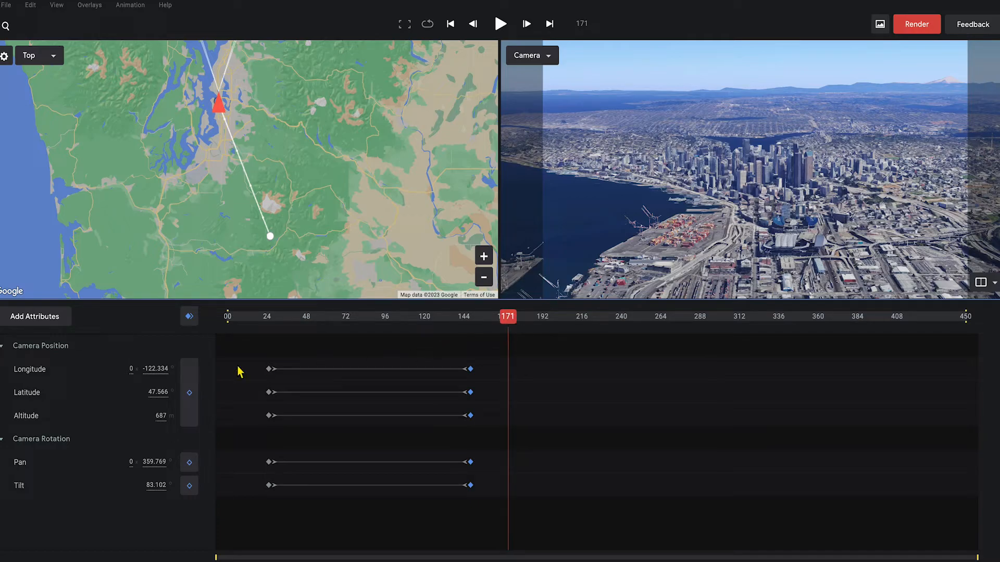
# - Keyframe the held Seattle view at frame 171, then keyframe a piers-and-marina view at frame 261
pyautogui.click(190, 317)
pyautogui.moveTo(510, 322); pyautogui.dragTo(658, 361)
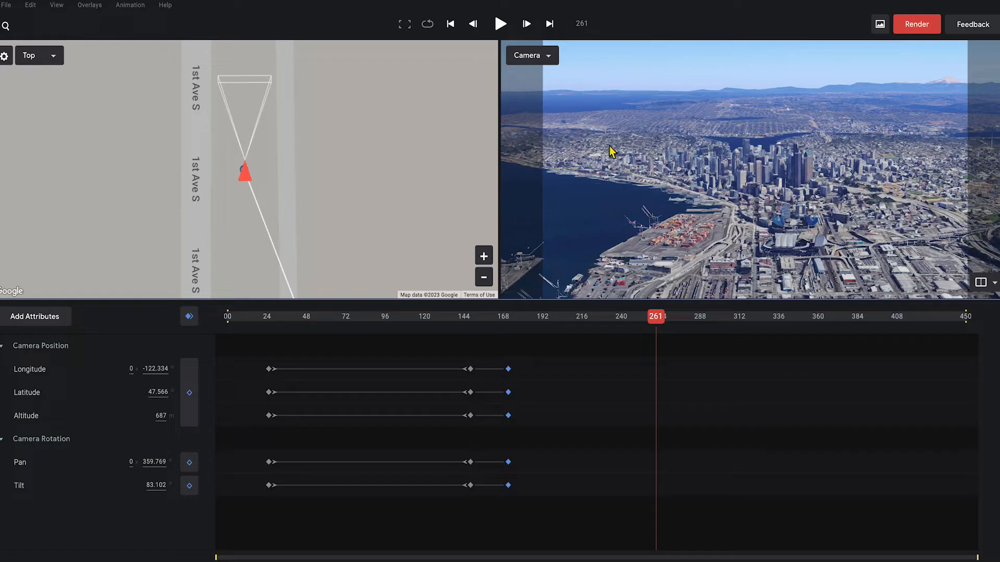
pyautogui.moveTo(614, 143); pyautogui.dragTo(904, 194)
pyautogui.moveTo(747, 167); pyautogui.dragTo(918, 168)
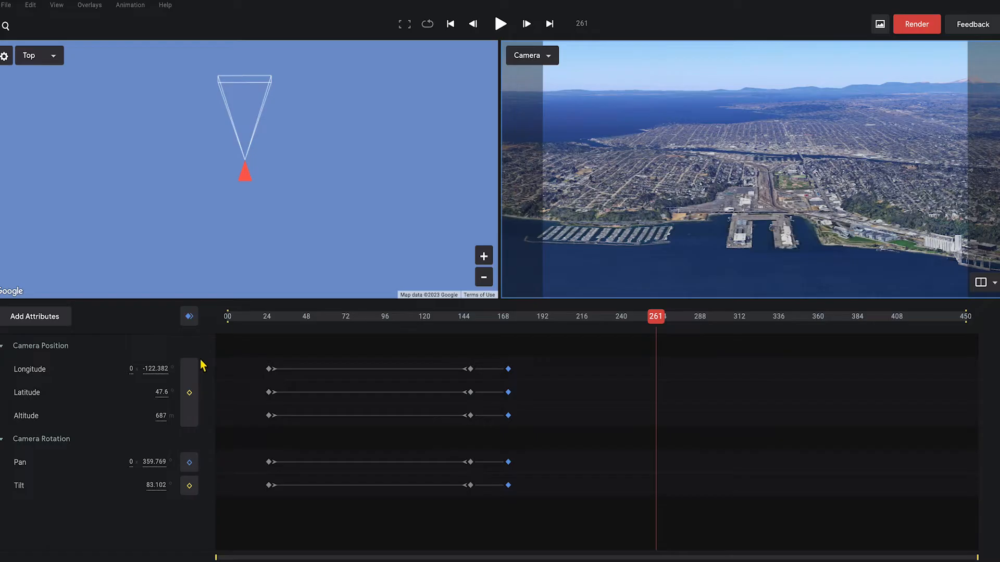
pyautogui.click(190, 318)
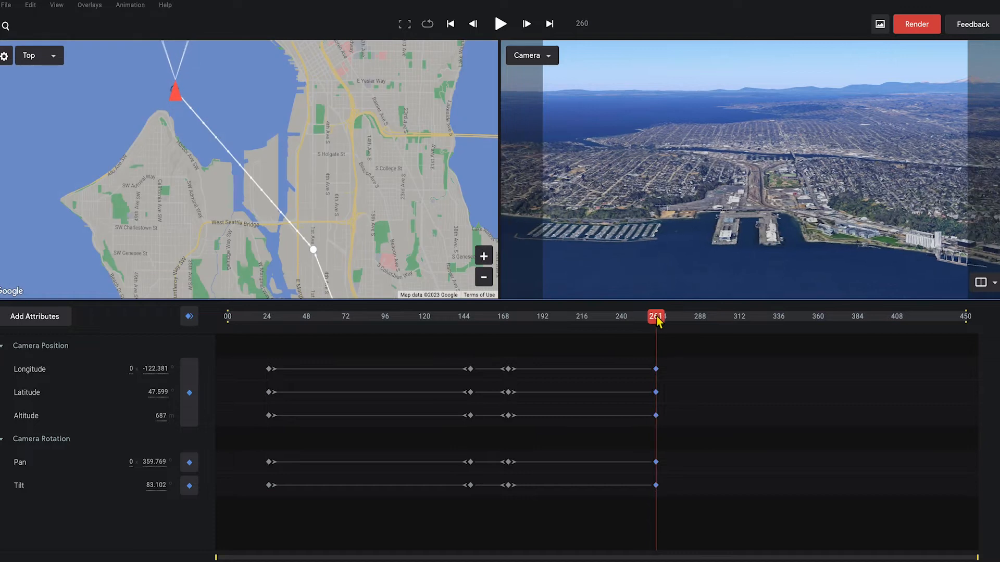
# - Orbit, zoom and pan to a low rail-yard close-up and keyframe all attributes at frame 305
pyautogui.moveTo(654, 321); pyautogui.dragTo(729, 341)
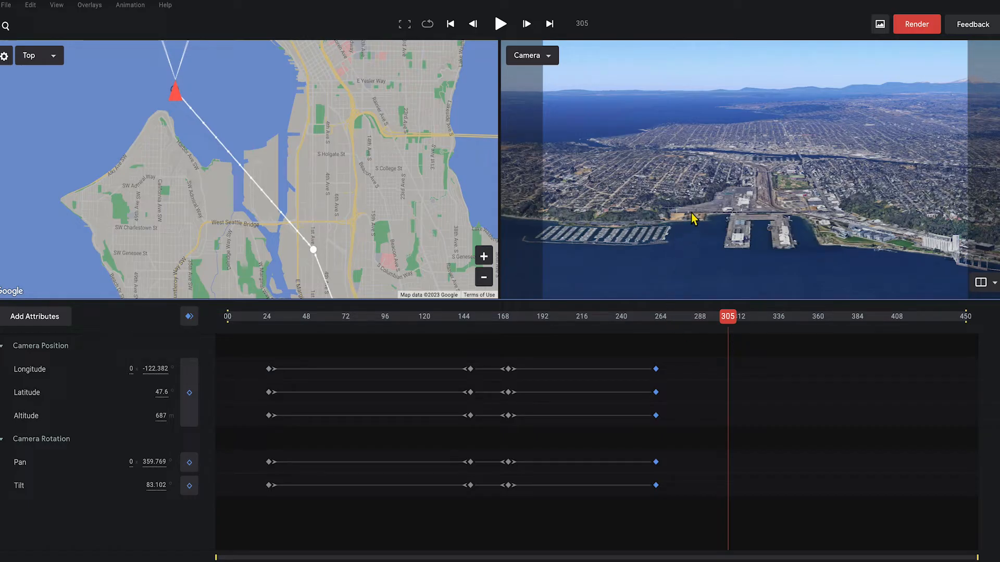
pyautogui.keyDown('shift'); pyautogui.moveTo(691, 194); pyautogui.dragTo(757, 195); pyautogui.keyUp('shift')
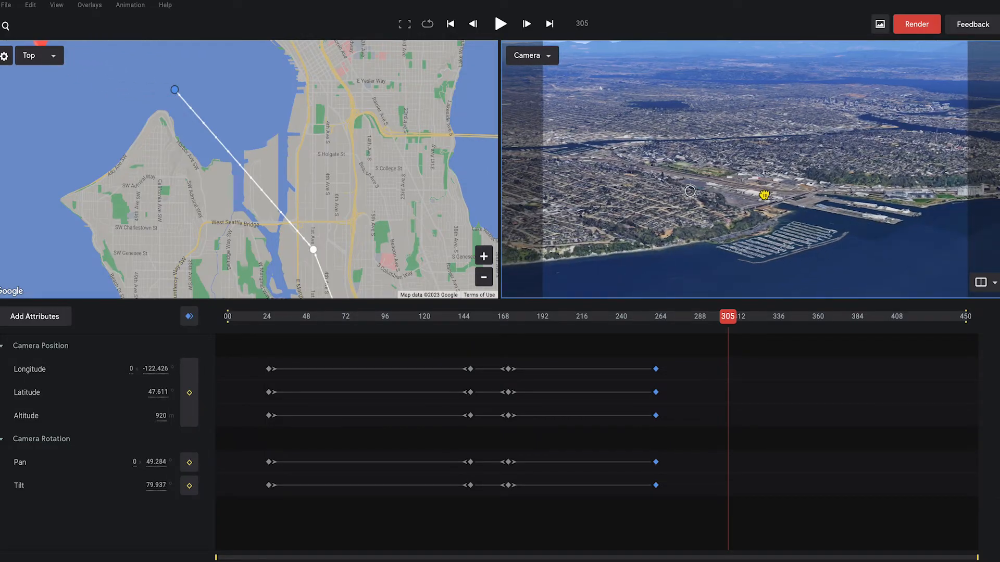
pyautogui.moveTo(656, 183)
pyautogui.keyDown('shift'); pyautogui.mouseDown()
pyautogui.moveTo(796, 216)
pyautogui.moveTo(740, 185)
pyautogui.mouseUp(); pyautogui.keyUp('shift')
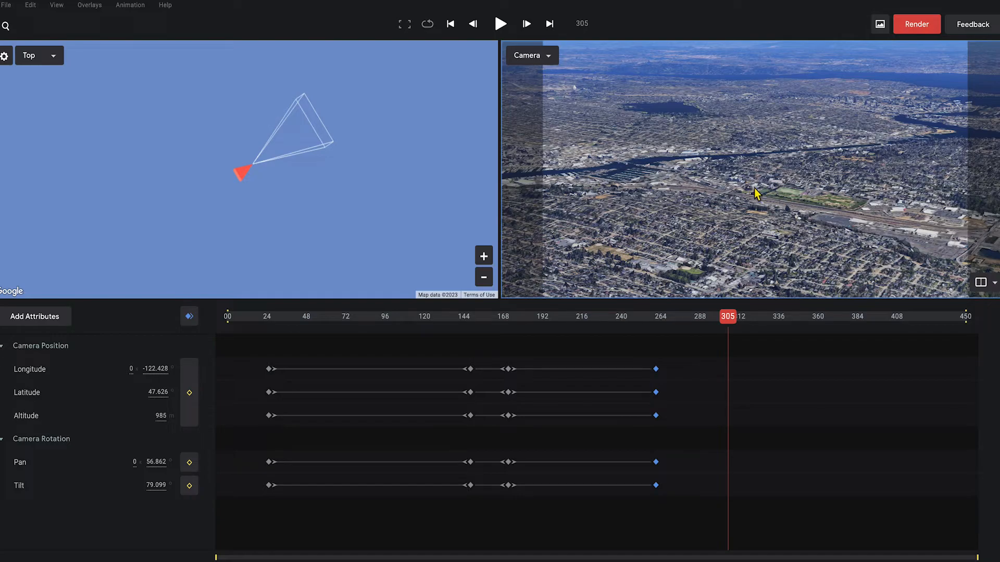
pyautogui.scroll(3, 758, 197)
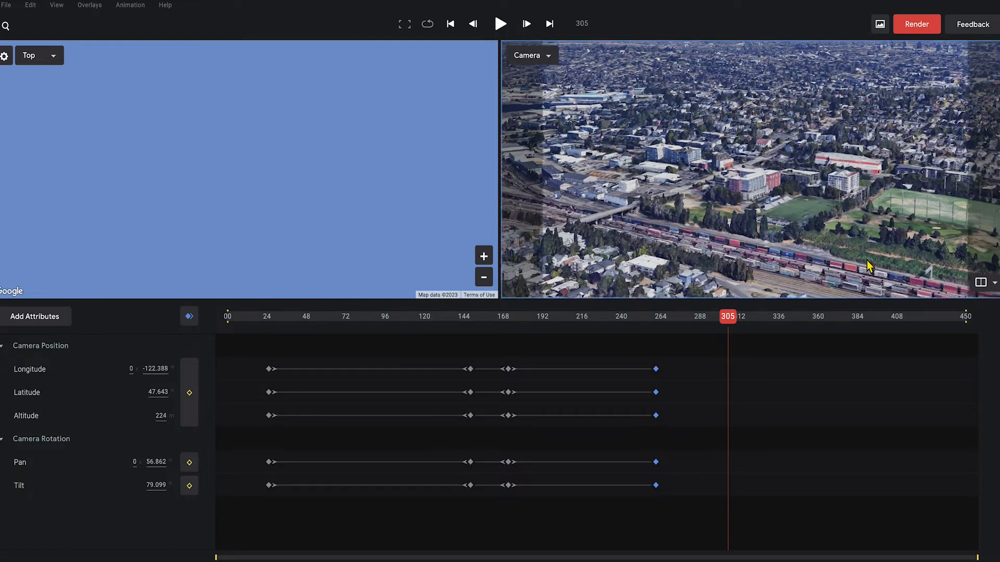
pyautogui.moveTo(699, 174); pyautogui.dragTo(788, 191)
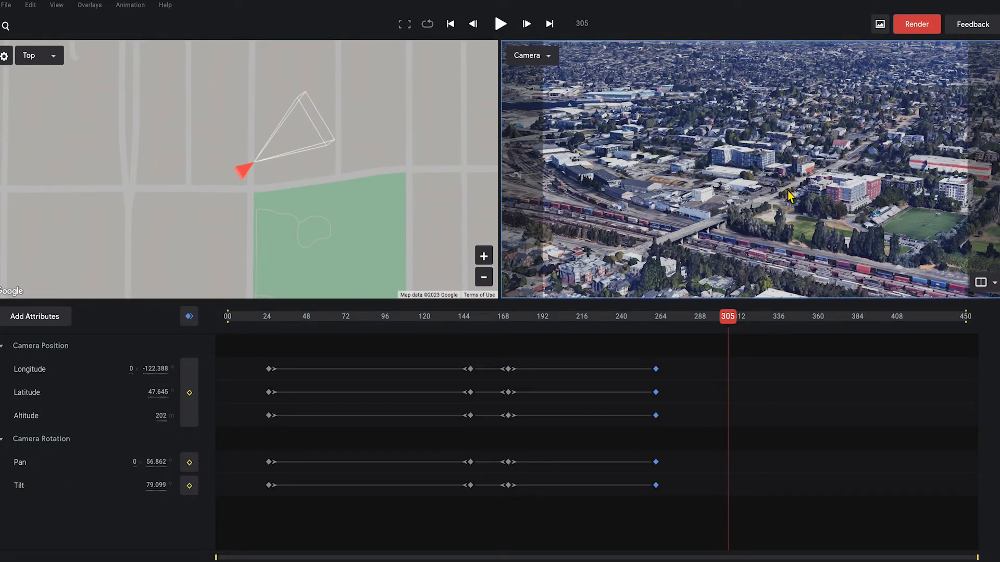
pyautogui.scroll(5, 807, 203)
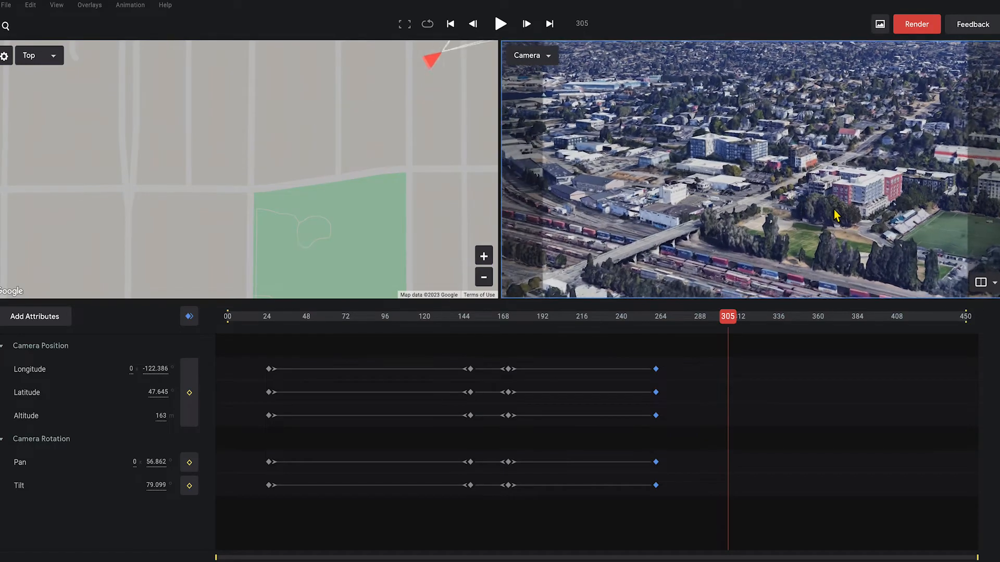
pyautogui.scroll(-4, 840, 218)
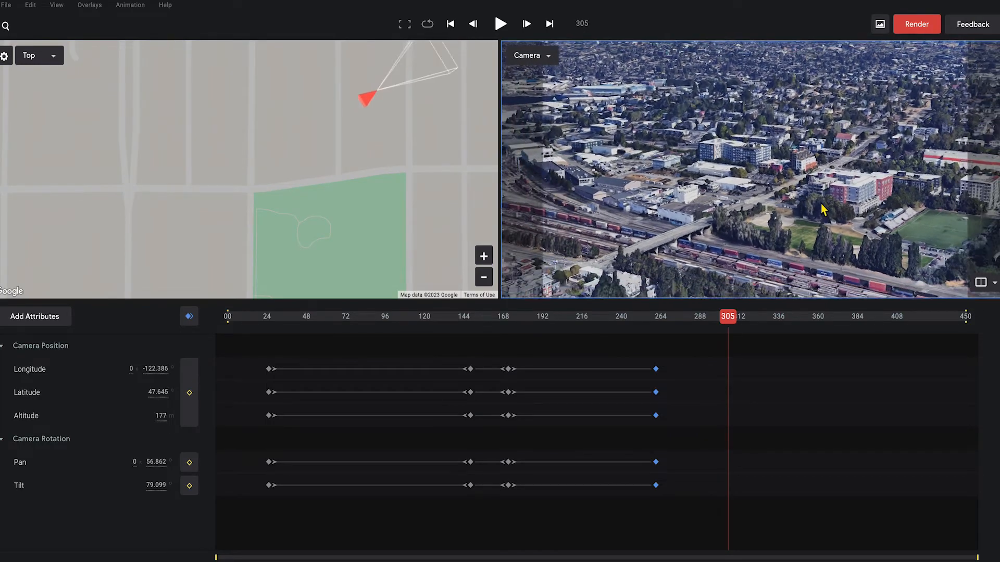
pyautogui.moveTo(776, 194); pyautogui.dragTo(805, 185)
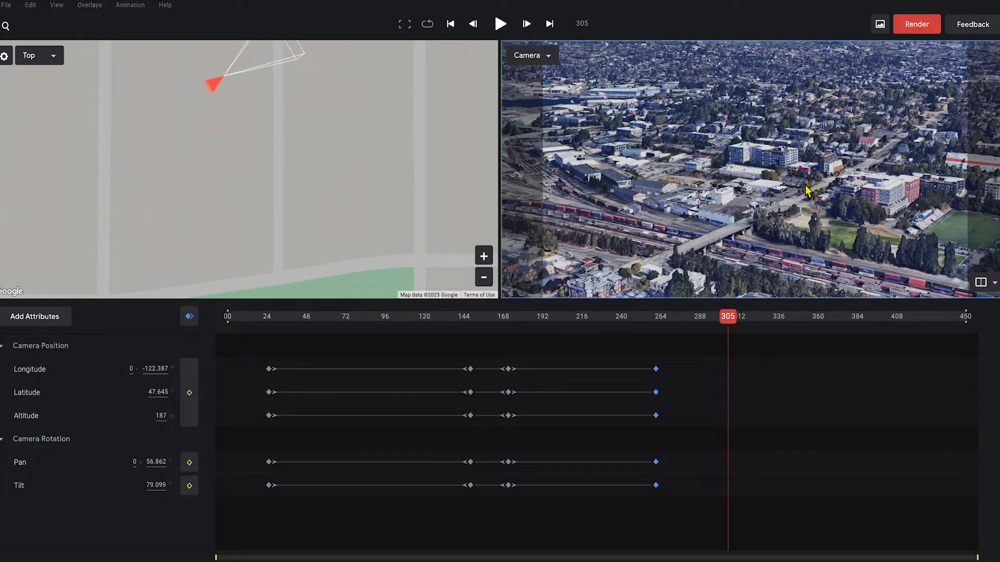
pyautogui.click(190, 320)
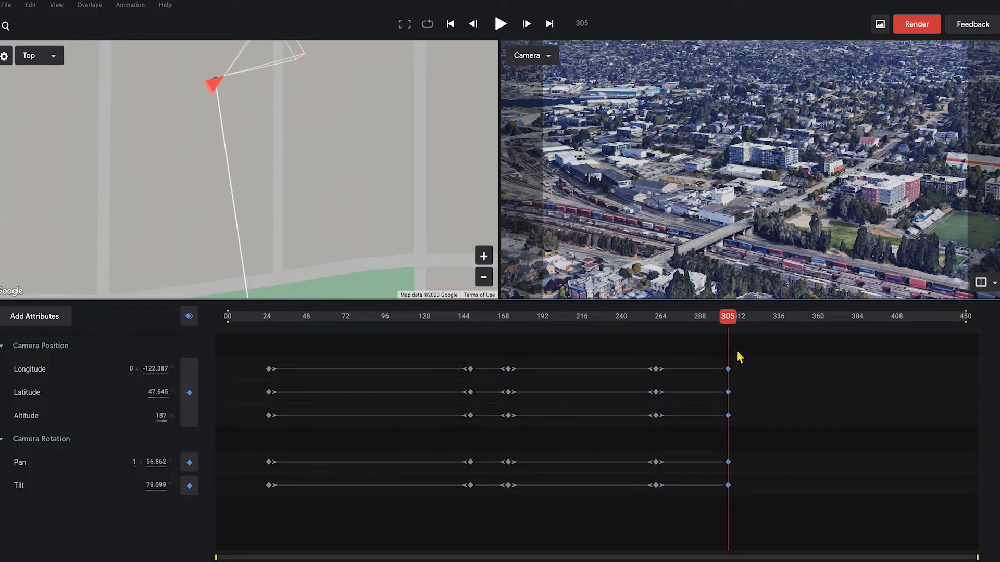
# - Apply Ease In to the five frame-305 keyframes
pyautogui.moveTo(719, 428); pyautogui.dragTo(725, 499)
pyautogui.rightClick(730, 489)
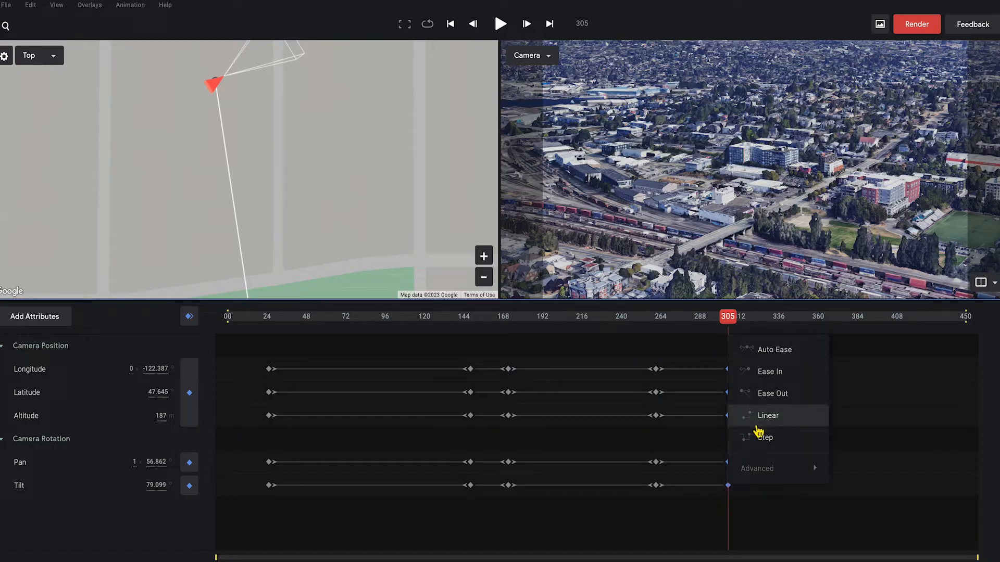
pyautogui.click(770, 373)
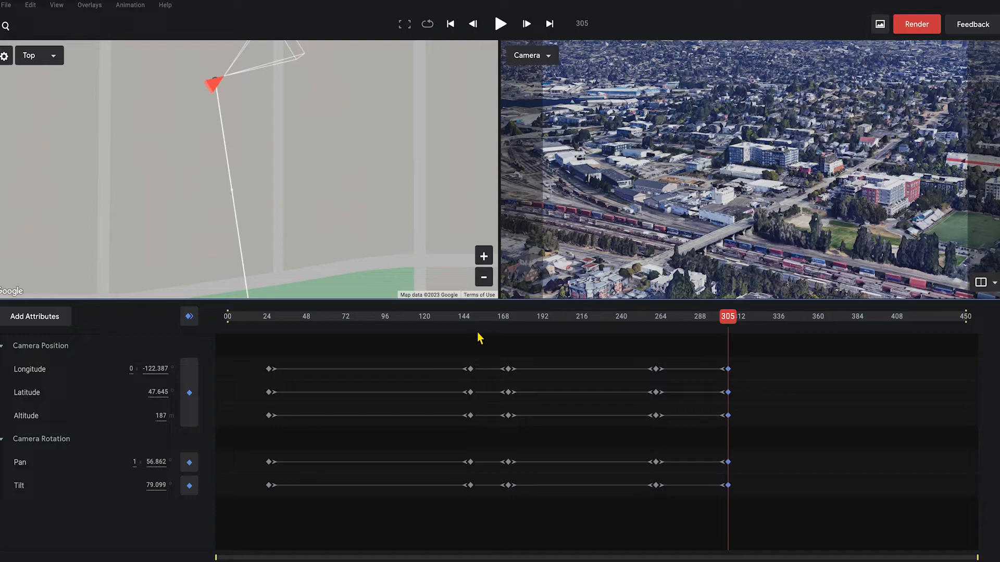
# - Play the flight from about frame 172, stop it, and scrub back to frame 273
pyautogui.click(451, 316)
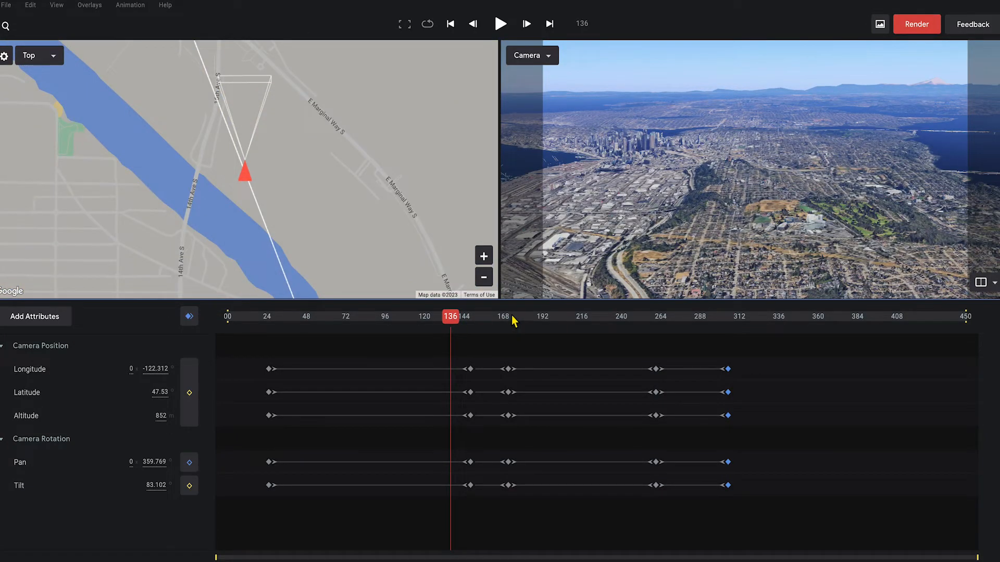
pyautogui.click(513, 317)
pyautogui.press('space')
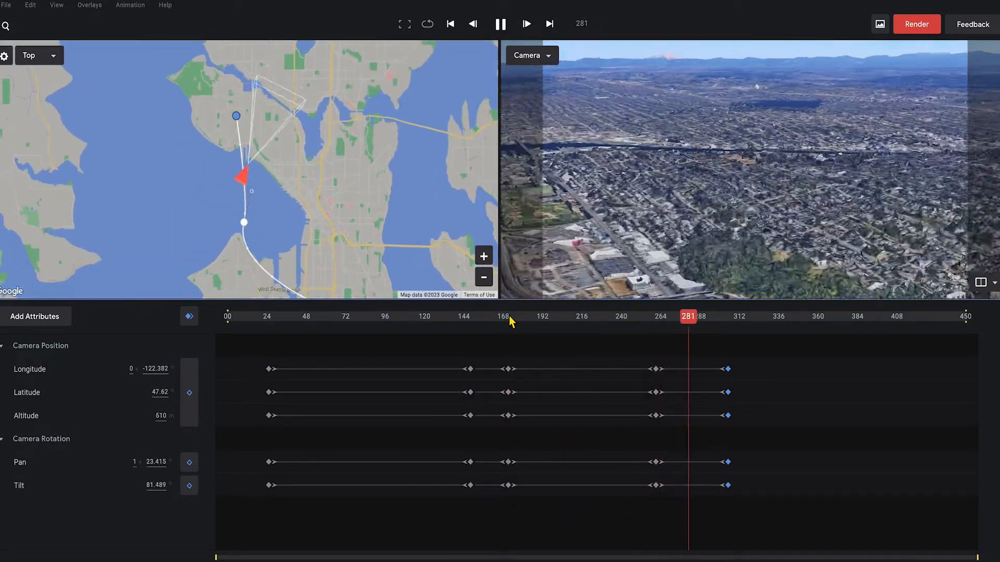
pyautogui.press('space')
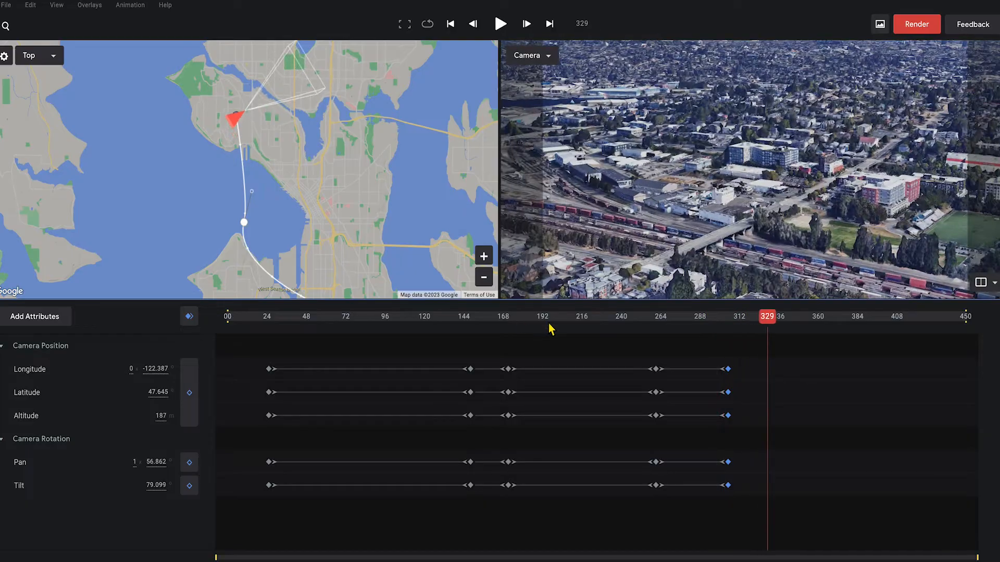
pyautogui.moveTo(767, 313)
pyautogui.mouseDown()
pyautogui.moveTo(664, 314)
pyautogui.moveTo(704, 316)
pyautogui.moveTo(686, 316)
pyautogui.moveTo(694, 316)
pyautogui.mouseUp()
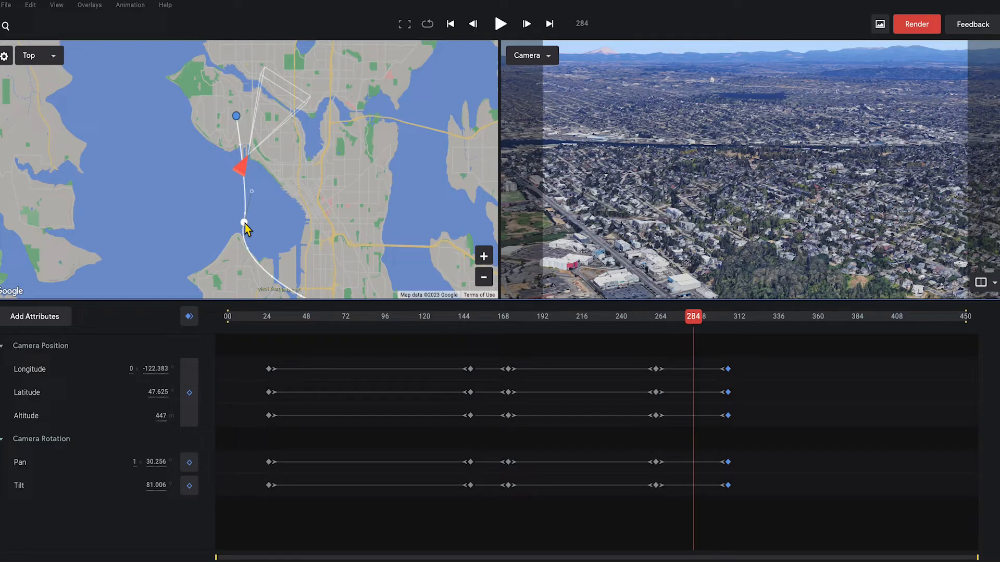
# - Move the frame-264 path point and lengthen its curve handle to widen the arc over the bay
pyautogui.moveTo(243, 224); pyautogui.dragTo(196, 184)
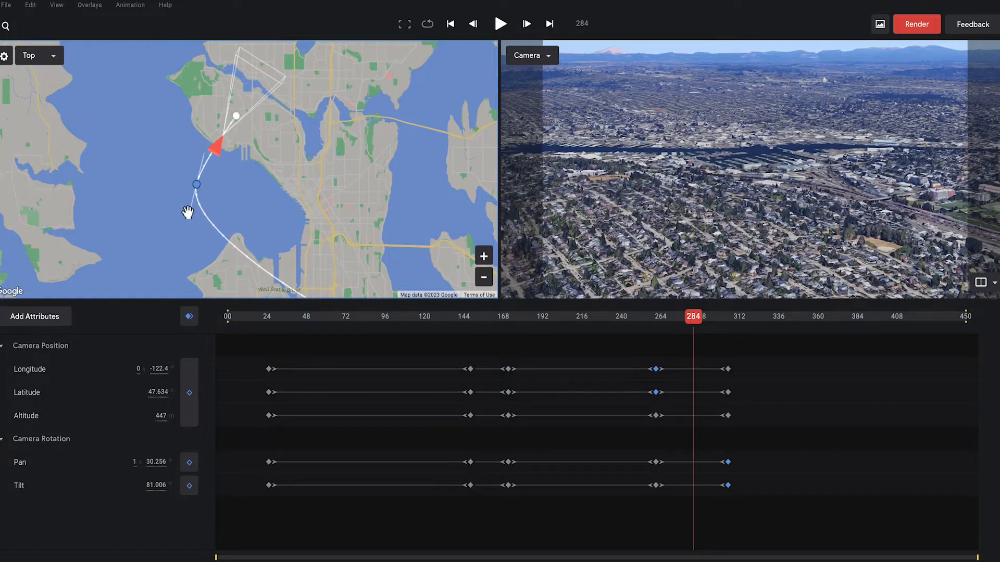
pyautogui.moveTo(193, 222); pyautogui.dragTo(191, 276)
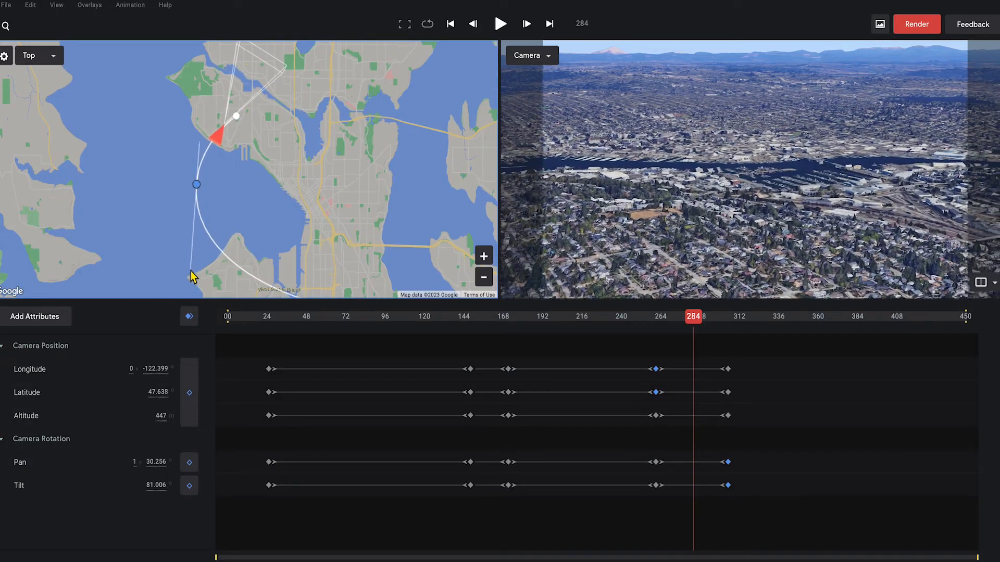
pyautogui.moveTo(202, 148); pyautogui.dragTo(205, 141)
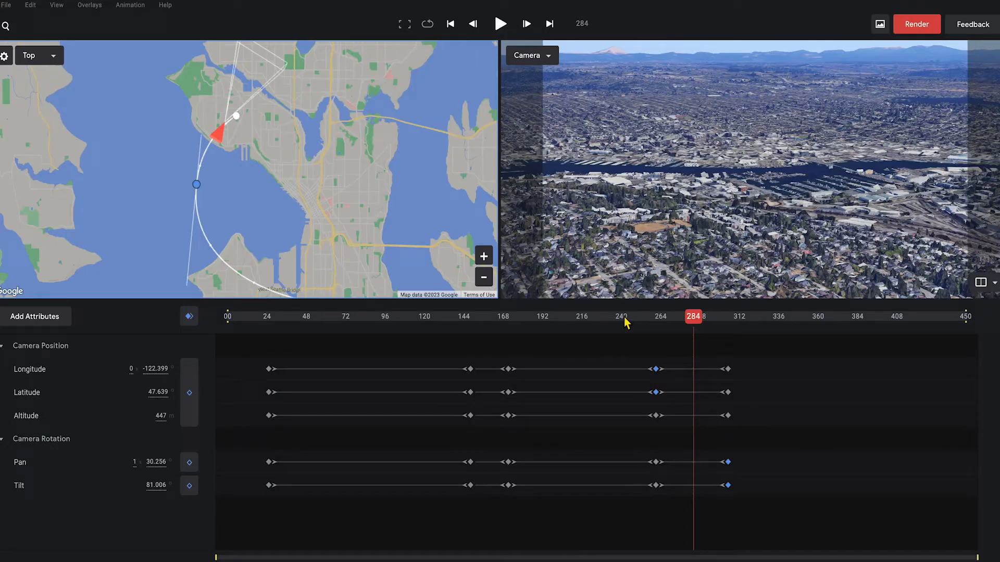
pyautogui.click(623, 319)
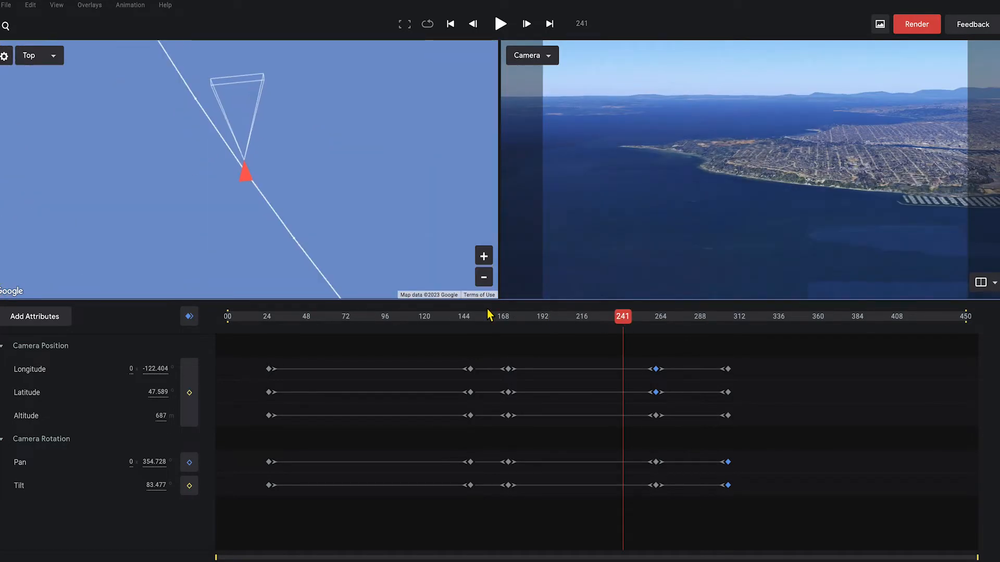
# - Play the flight over Seattle from about frame 167 and pause near frame 333
pyautogui.click(489, 316)
pyautogui.press('space')
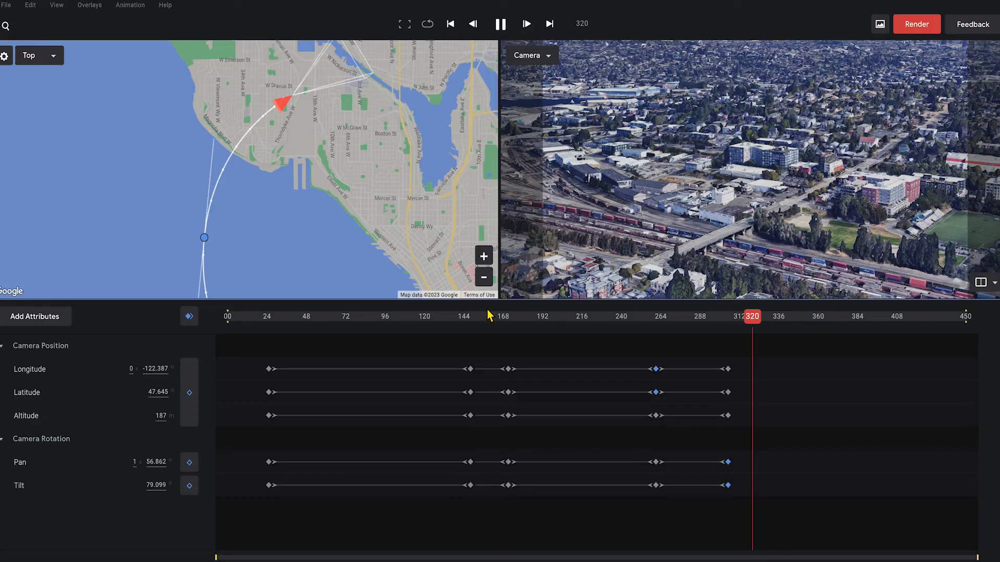
pyautogui.press('space')
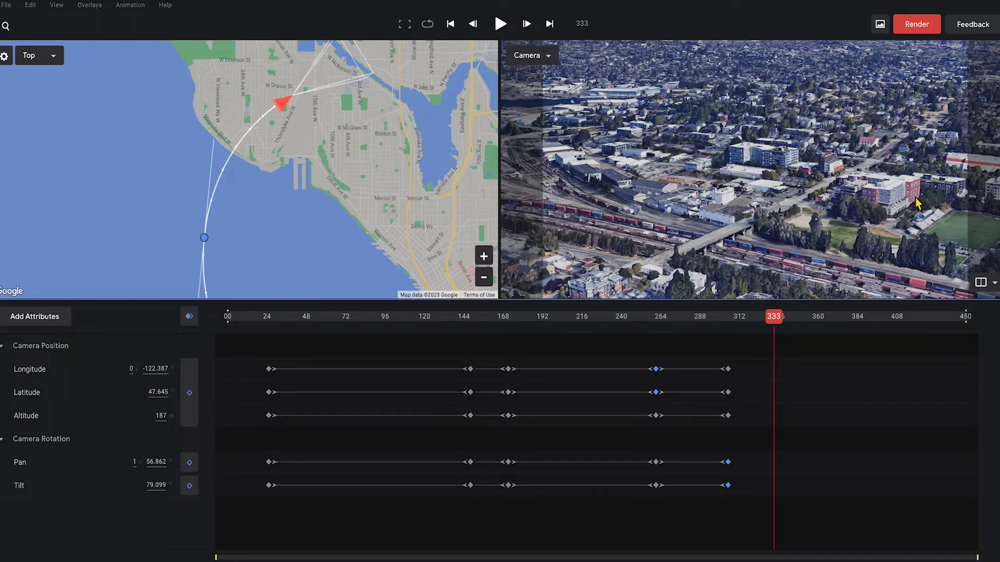
# - Submit a 3840×2160 Video (.mp4) cloud render of frames 0–450 at High texture quality
pyautogui.click(916, 24)
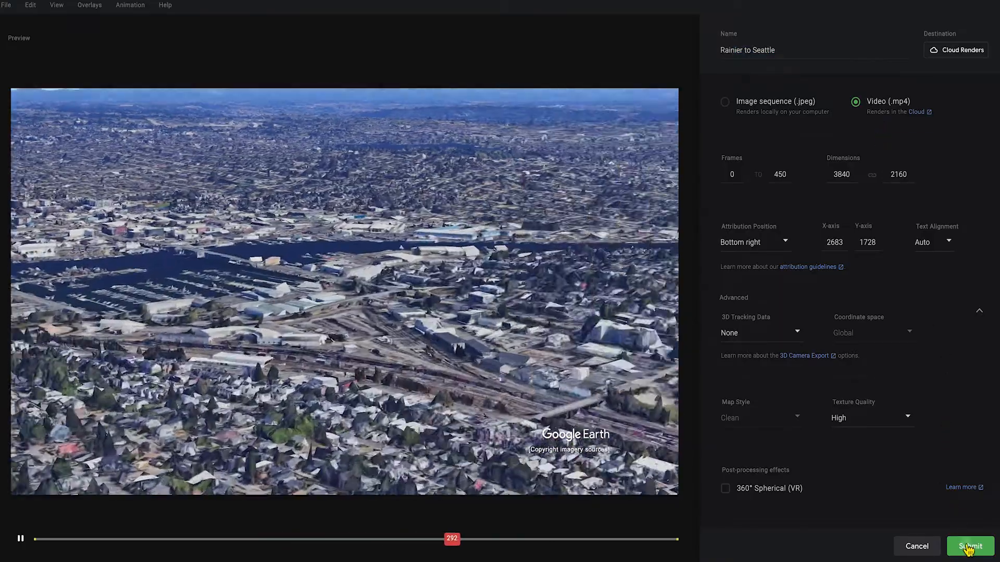
pyautogui.click(967, 547)
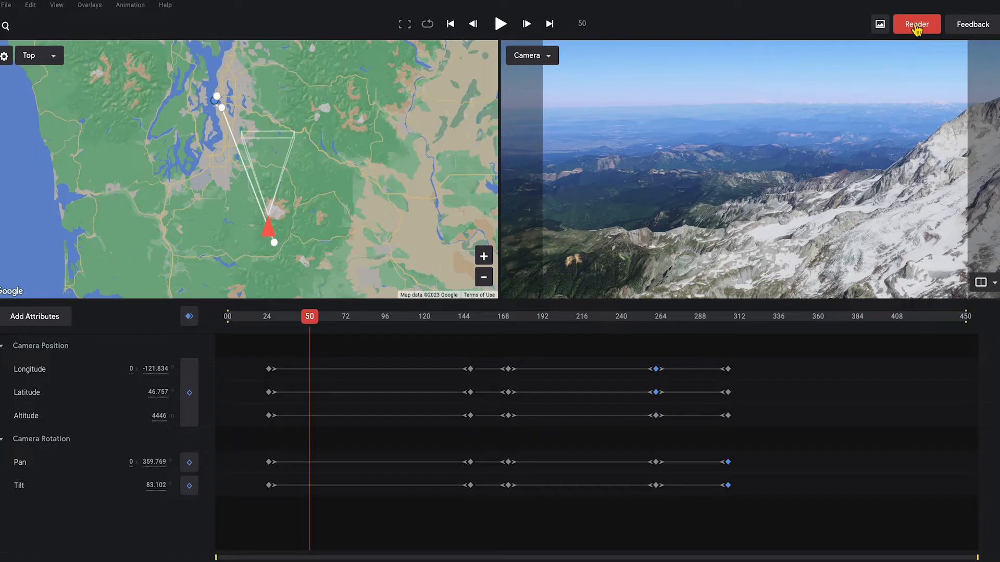
# - Open the Cloud Renders list from the Render panel to see Rainier to Seattle delivered at 100%
pyautogui.click(917, 25)
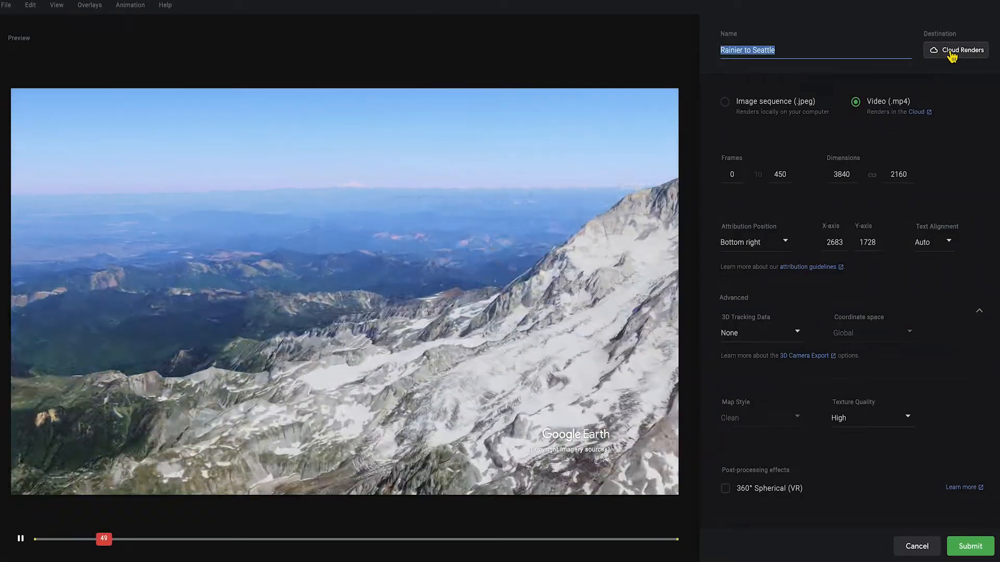
pyautogui.click(953, 52)
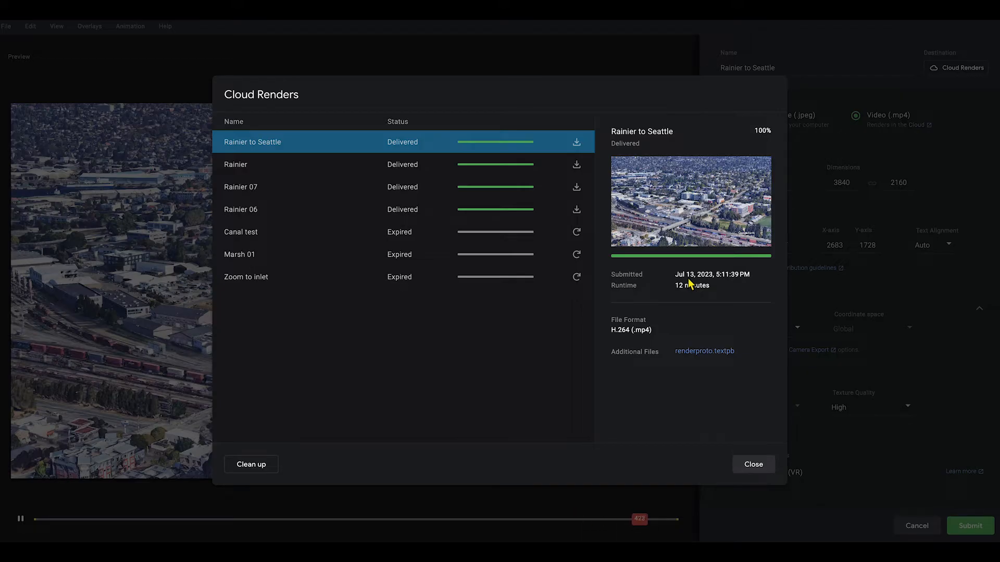
# - Download the 142 MB Rainier to Seattle.mp4 render and open the video
pyautogui.moveTo(254, 149)
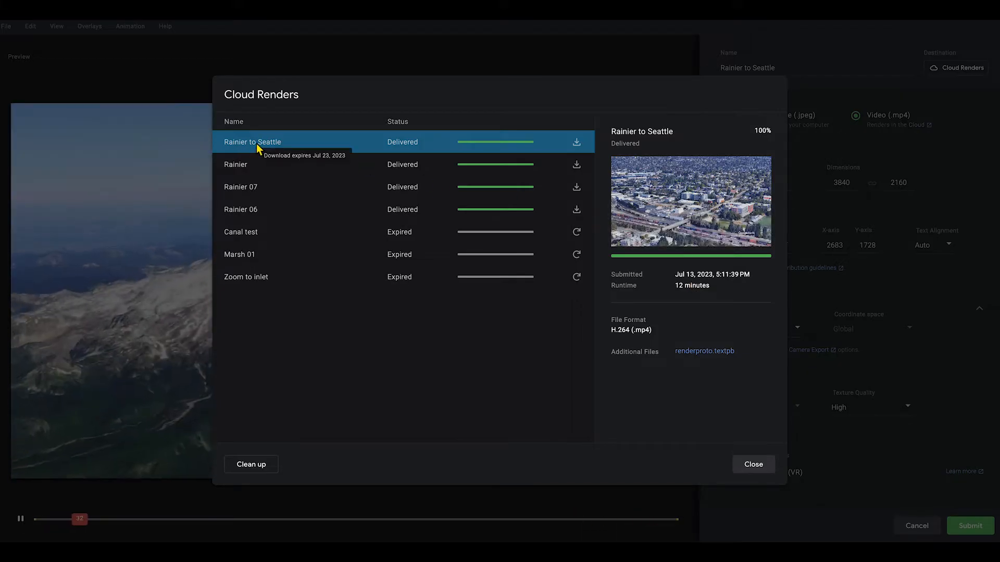
pyautogui.click(578, 143)
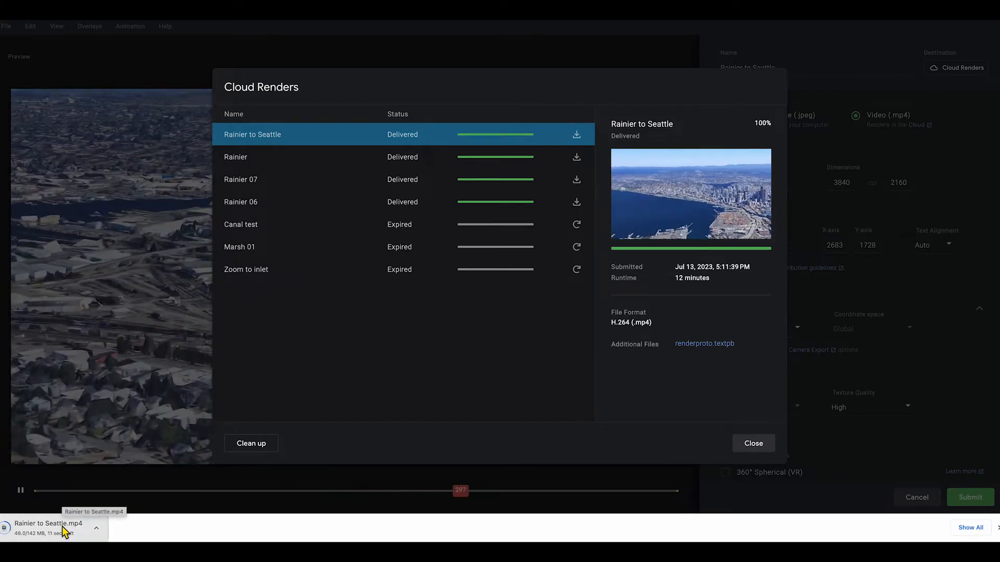
pyautogui.click(32, 530)
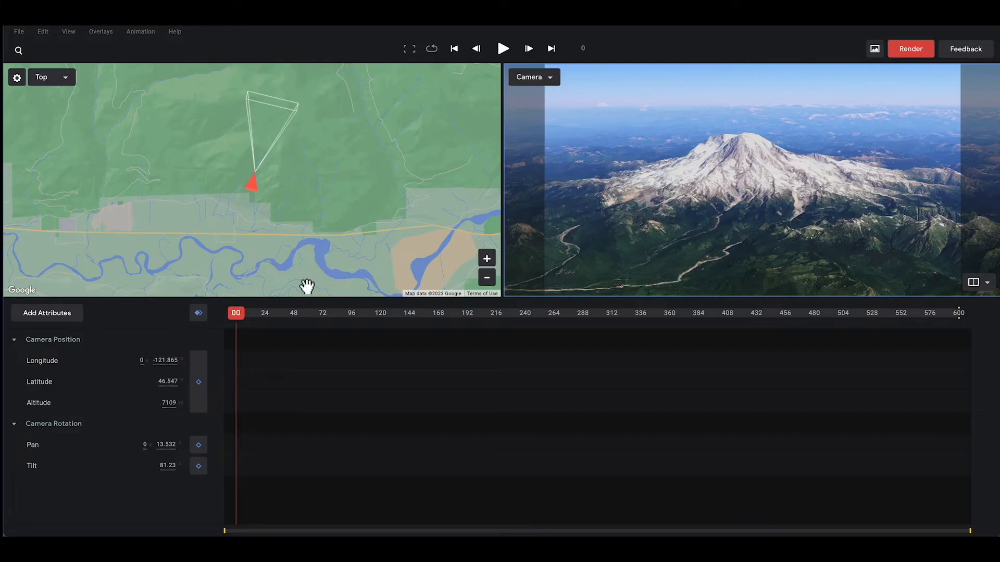
# - At frame 24, set a camera target on Mount Rainier and move it to the 4196 m summit
pyautogui.moveTo(238, 313); pyautogui.dragTo(267, 320)
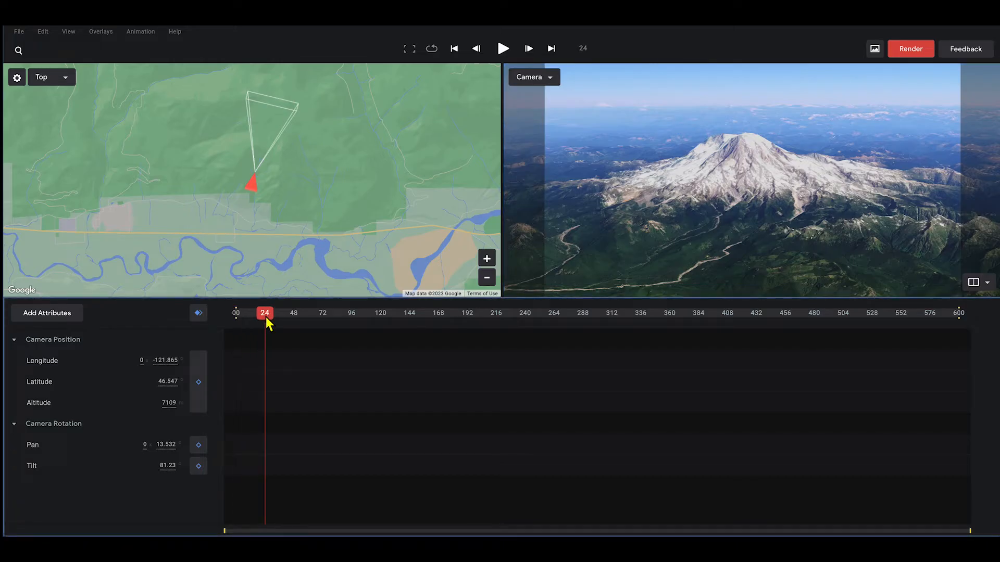
pyautogui.rightClick(747, 160)
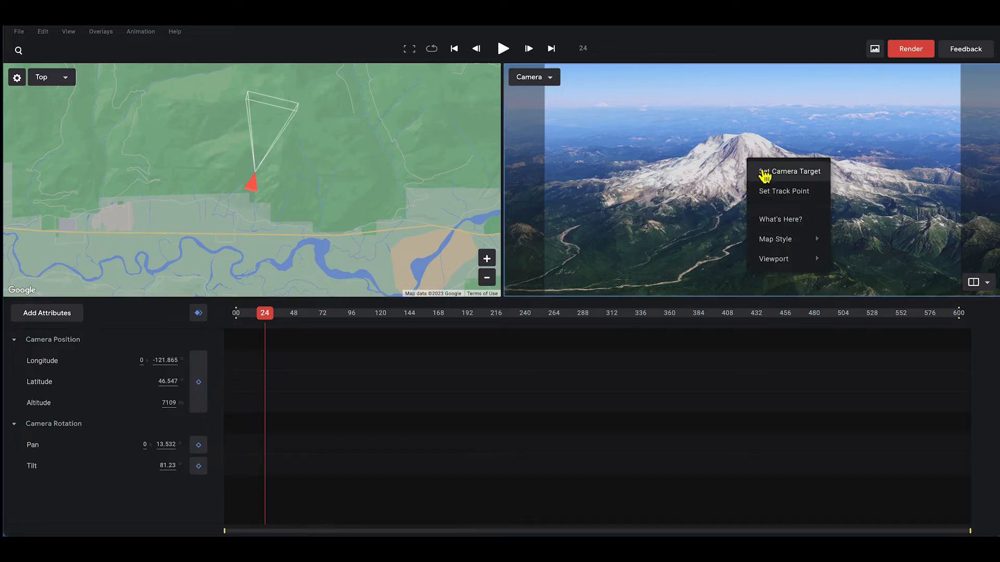
pyautogui.click(766, 173)
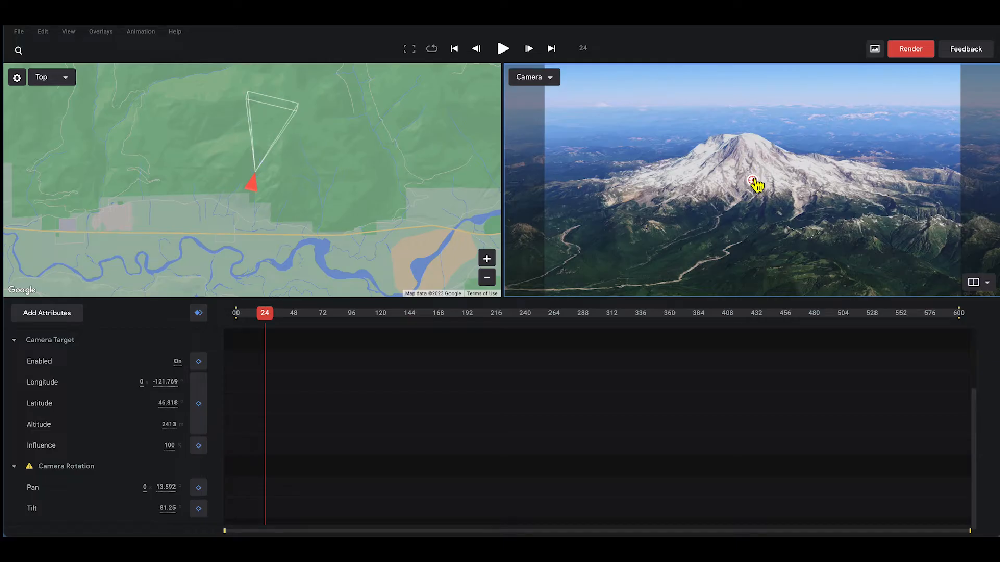
pyautogui.moveTo(755, 179); pyautogui.dragTo(739, 139)
pyautogui.click(975, 496)
pyautogui.moveTo(975, 496); pyautogui.dragTo(981, 341)
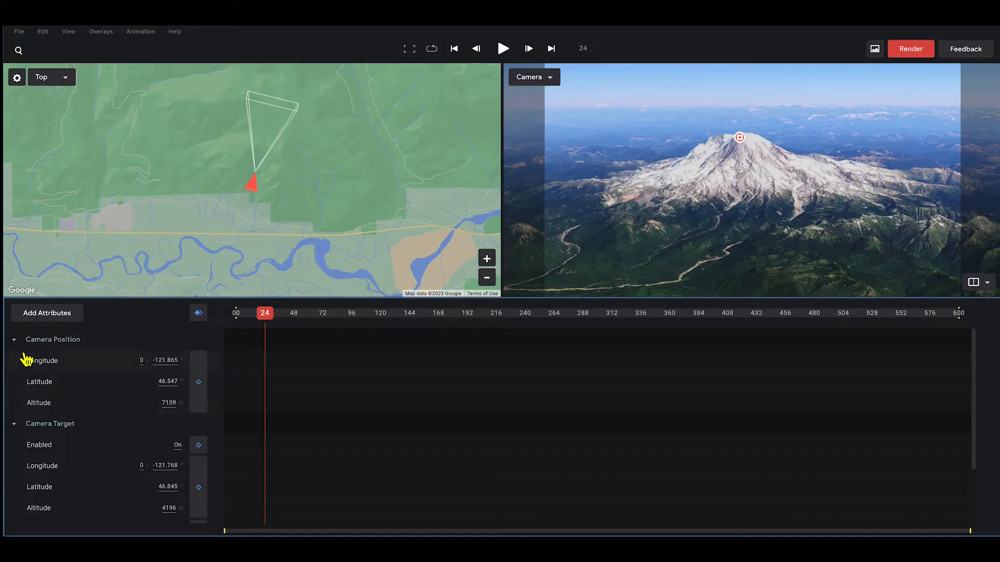
pyautogui.click(15, 425)
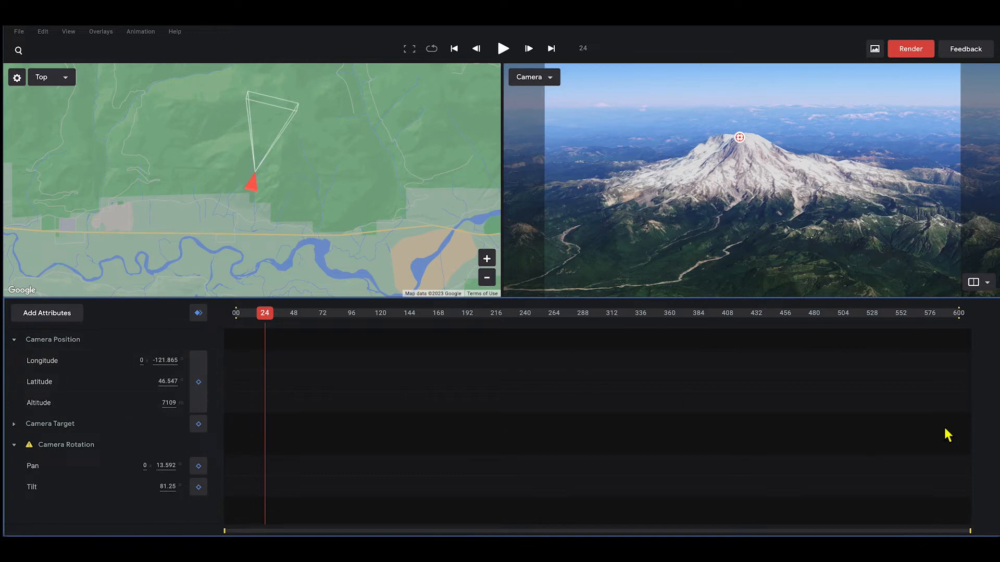
# - Keyframe all attributes at frame 24, then swing the camera east to 7109 m at frame 54
pyautogui.click(199, 314)
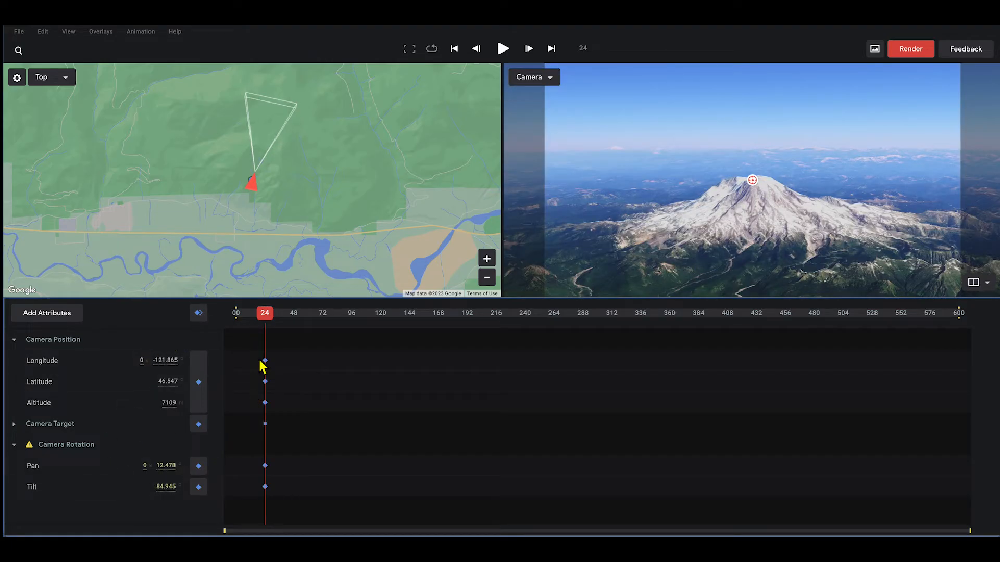
pyautogui.moveTo(268, 318); pyautogui.dragTo(304, 325)
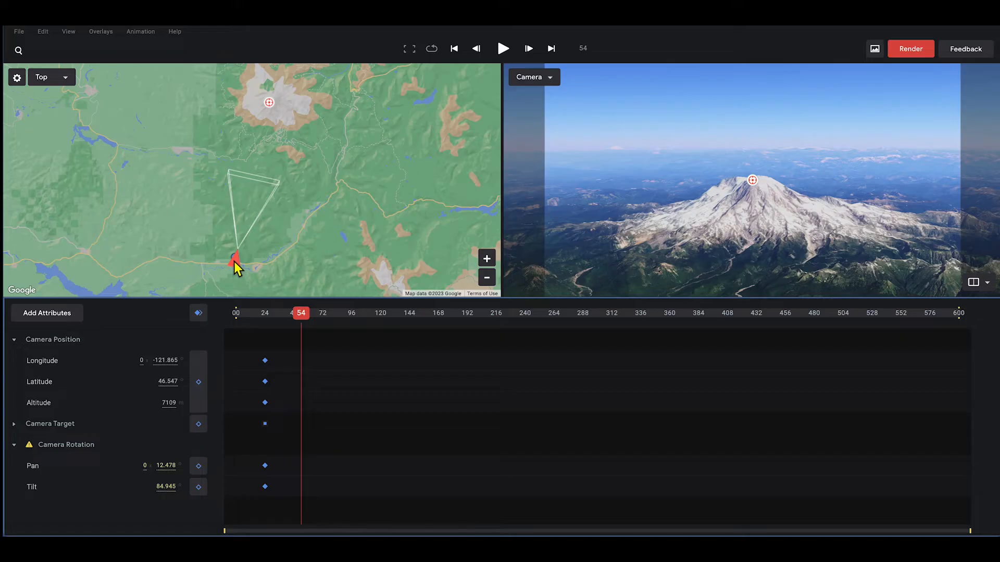
pyautogui.moveTo(235, 262)
pyautogui.mouseDown()
pyautogui.moveTo(340, 255)
pyautogui.moveTo(368, 225)
pyautogui.mouseUp()
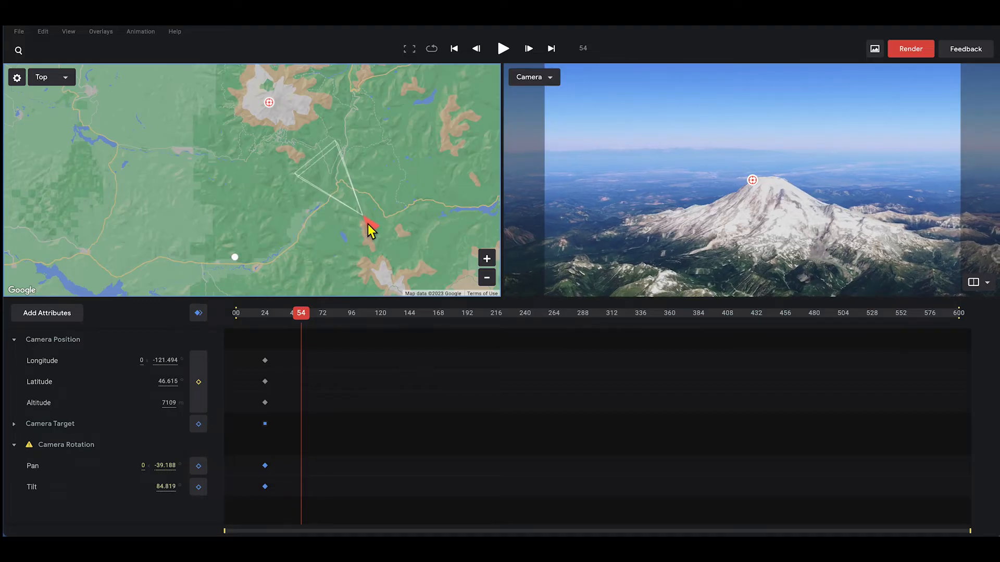
# - Keyframe all attributes at frame 54, then reposition the camera and keyframe it at frame 83
pyautogui.click(199, 314)
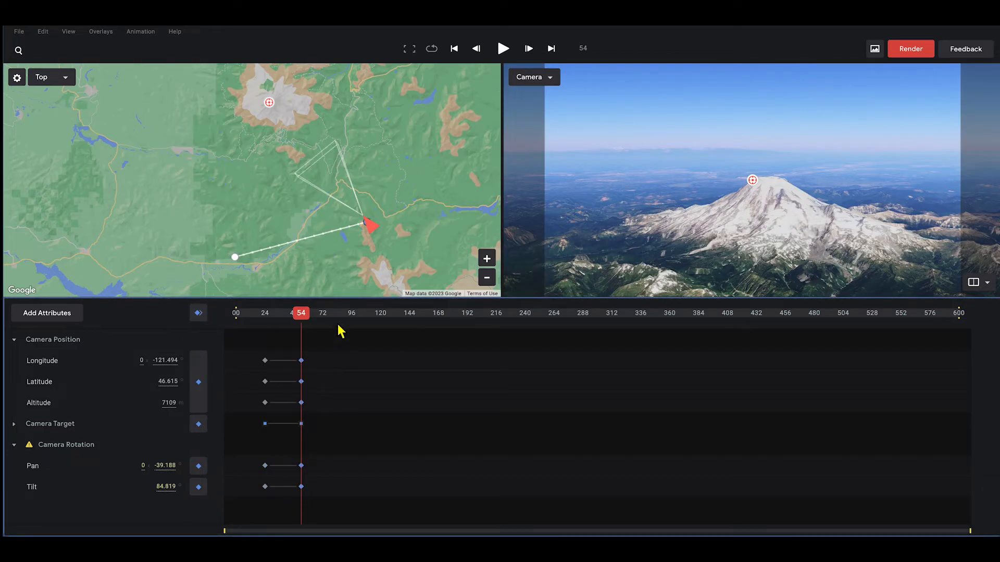
pyautogui.moveTo(301, 314); pyautogui.dragTo(338, 316)
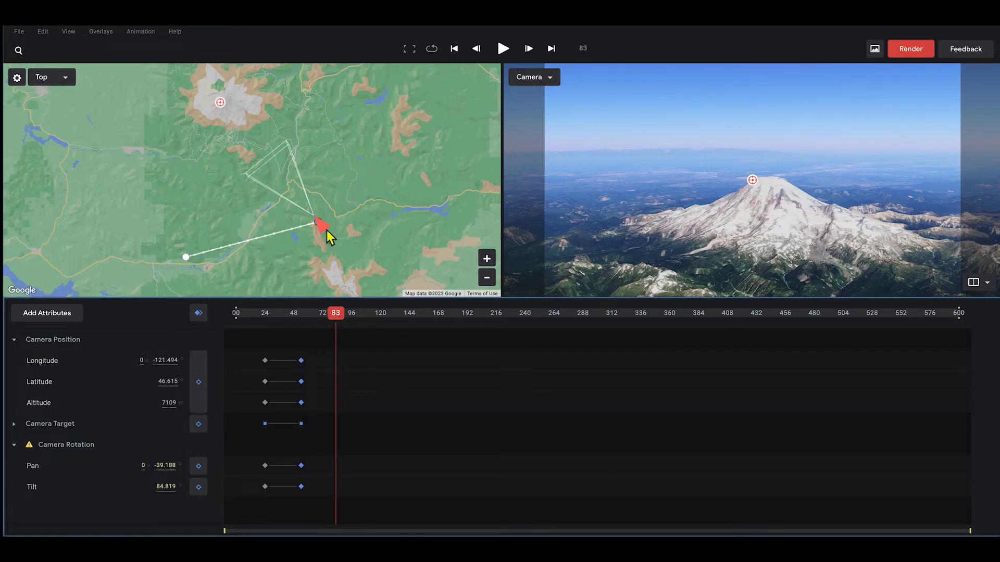
pyautogui.moveTo(324, 230)
pyautogui.mouseDown()
pyautogui.moveTo(336, 228)
pyautogui.moveTo(395, 141)
pyautogui.moveTo(386, 129)
pyautogui.mouseUp()
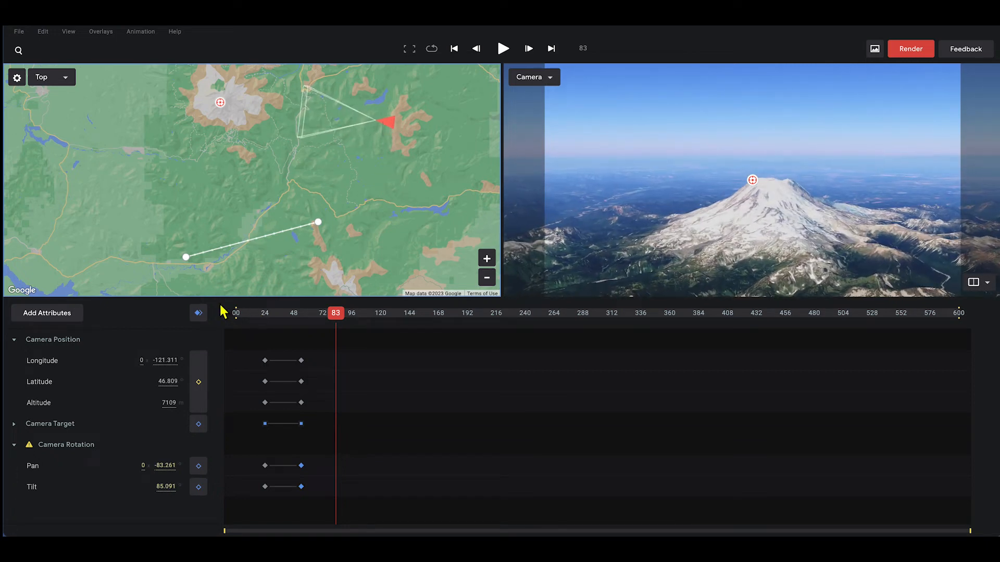
pyautogui.click(199, 314)
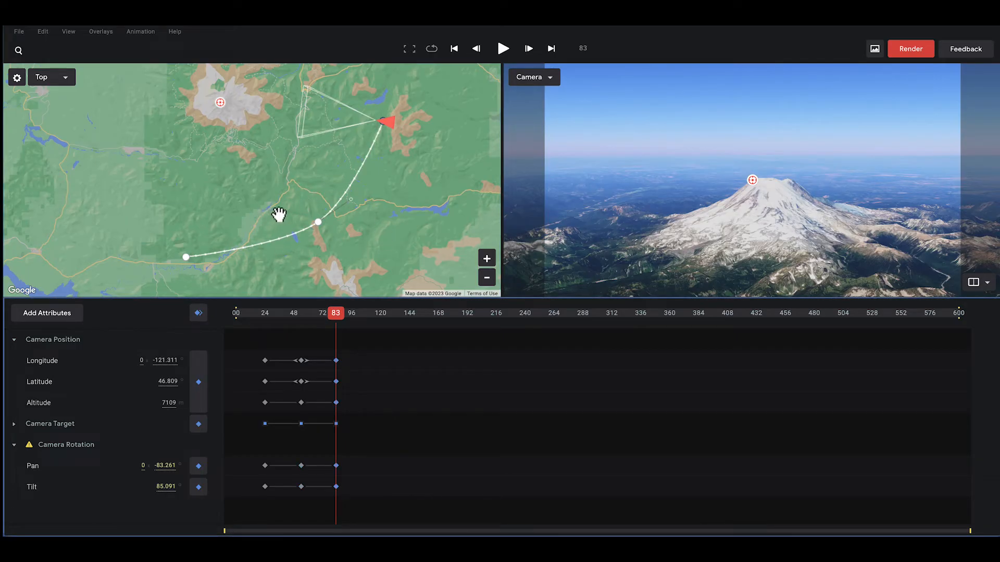
# - Move the camera north around Rainier, keyframing all attributes at frames 109 and 142
pyautogui.click(489, 282)
pyautogui.moveTo(395, 201); pyautogui.dragTo(404, 246)
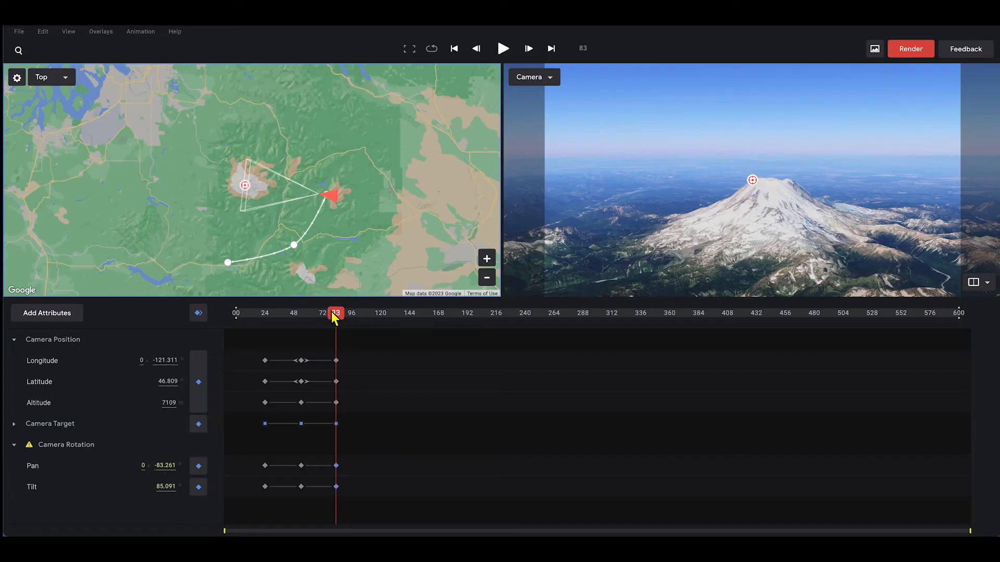
pyautogui.moveTo(334, 318); pyautogui.dragTo(371, 323)
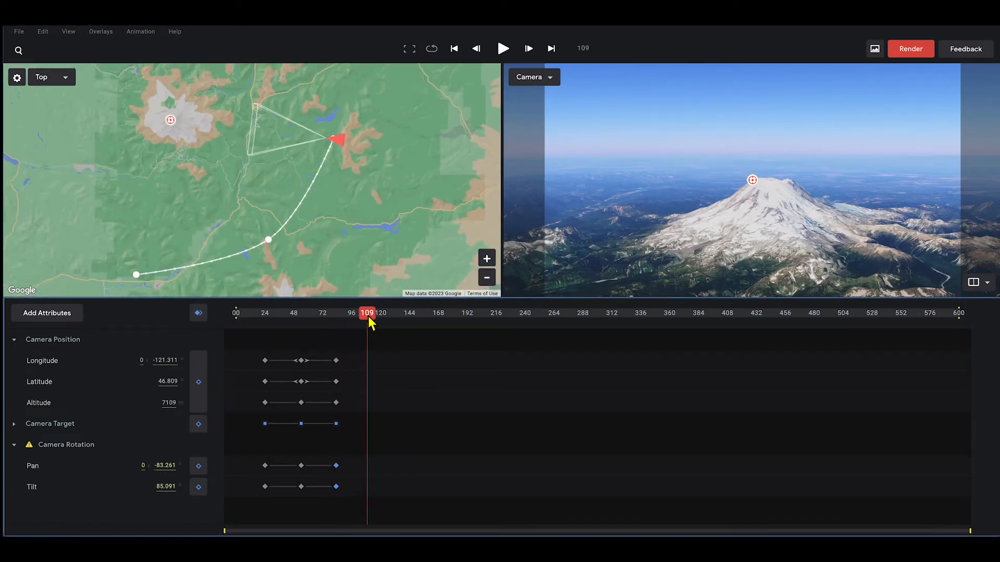
pyautogui.moveTo(334, 235); pyautogui.dragTo(328, 137)
pyautogui.click(199, 313)
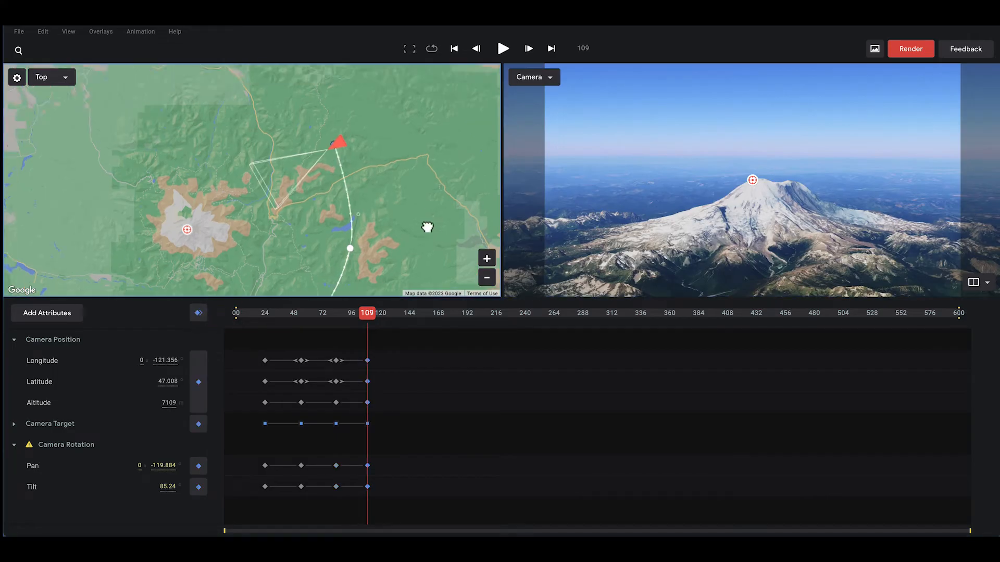
pyautogui.moveTo(369, 314); pyautogui.dragTo(407, 315)
pyautogui.moveTo(314, 128)
pyautogui.mouseDown()
pyautogui.moveTo(317, 116)
pyautogui.moveTo(169, 64)
pyautogui.mouseUp()
pyautogui.click(198, 313)
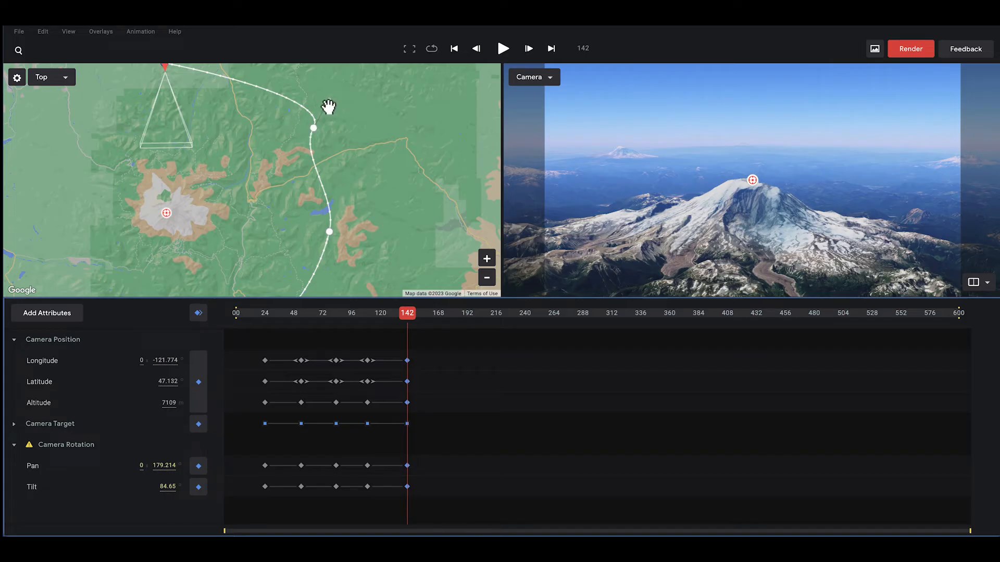
# - Curve the camera path into a smooth arc and play the flight from frame 0
pyautogui.moveTo(329, 102); pyautogui.dragTo(295, 100)
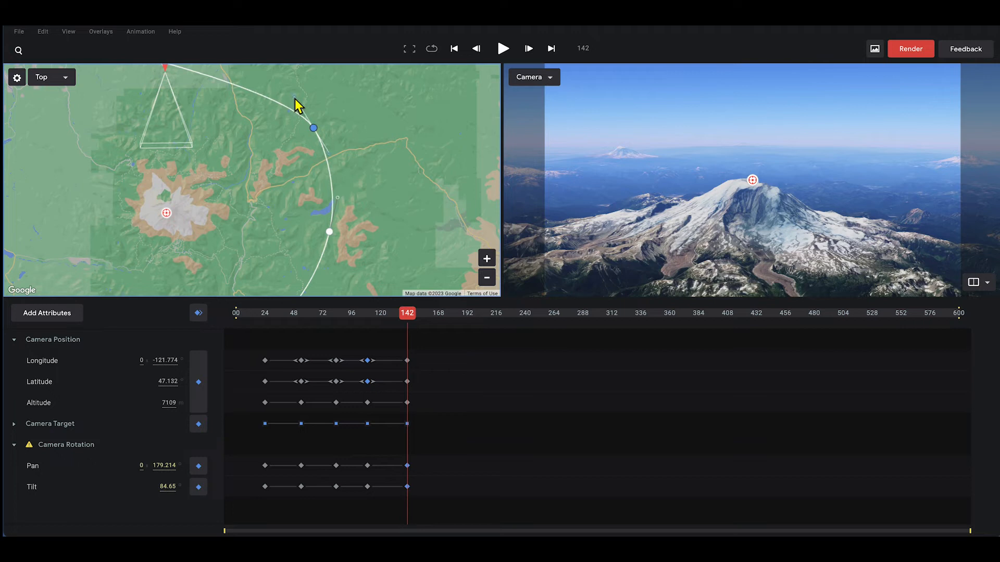
pyautogui.moveTo(408, 321); pyautogui.dragTo(210, 317)
pyautogui.press('space')
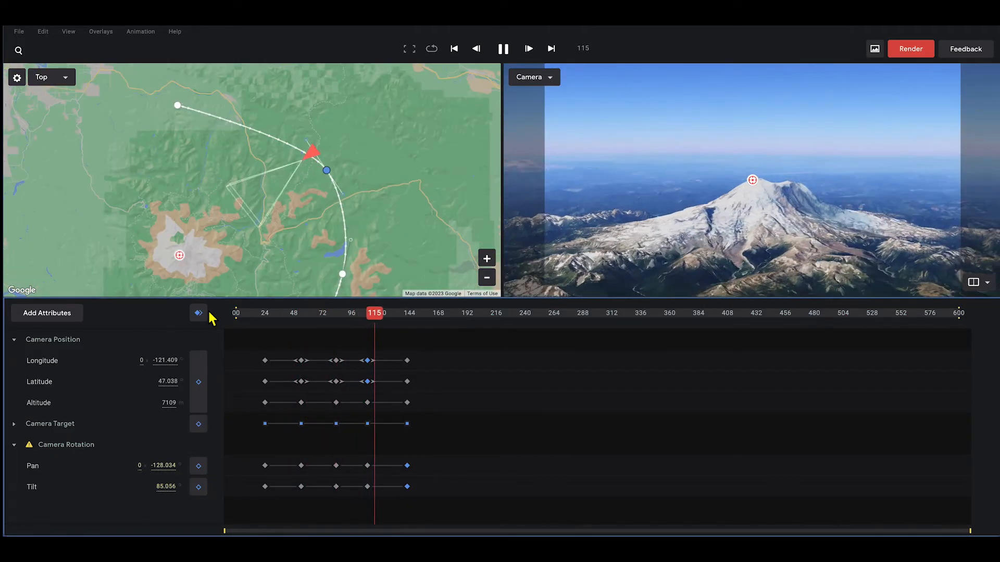
# - Stop playback and apply Ease Out to the first keyframe on every attribute
pyautogui.press('space')
pyautogui.moveTo(246, 347); pyautogui.dragTo(266, 500)
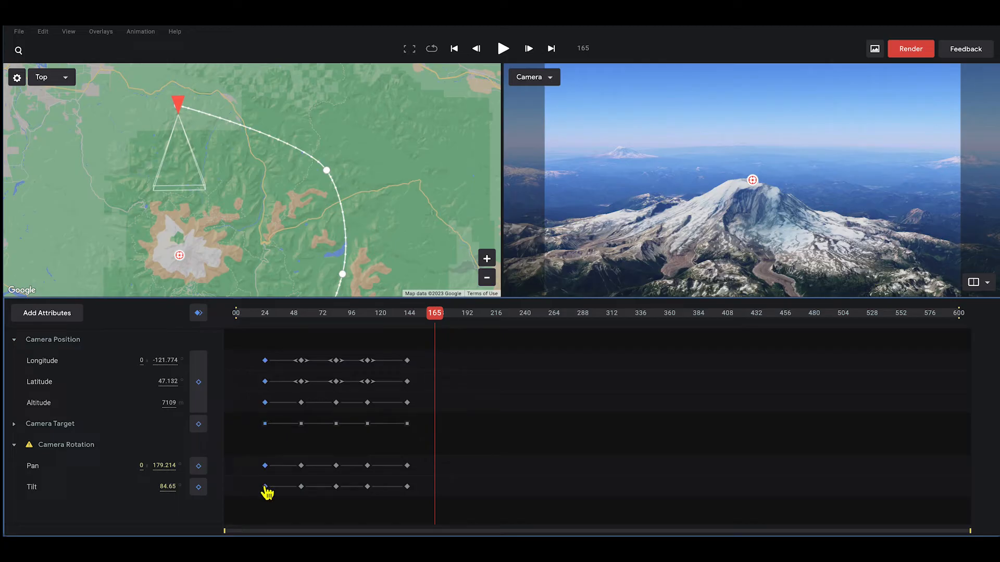
pyautogui.rightClick(265, 488)
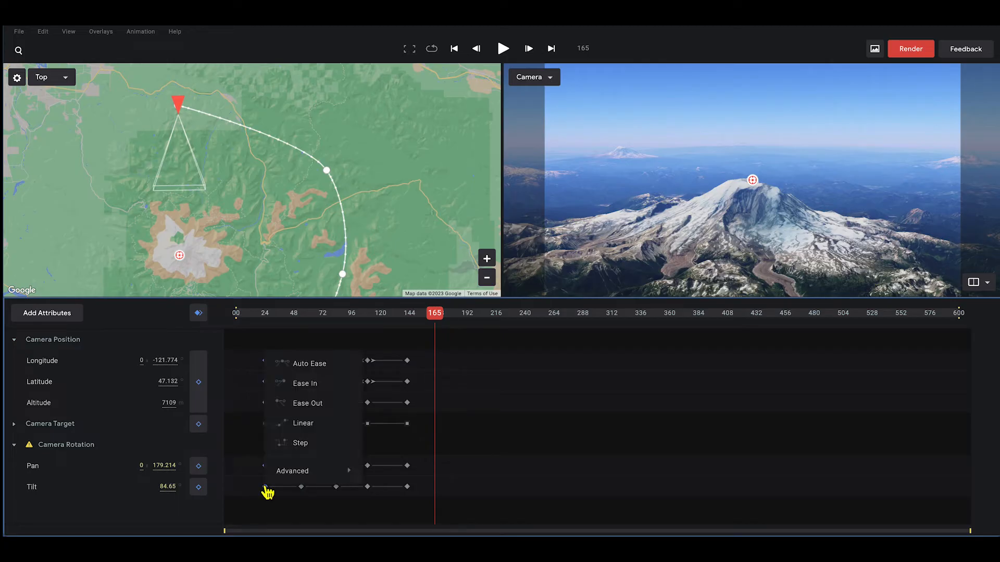
pyautogui.click(299, 406)
# - Apply Ease In to the frame-142 keyframes and preview the eased flight from the start
pyautogui.moveTo(419, 350); pyautogui.dragTo(393, 515)
pyautogui.rightClick(407, 488)
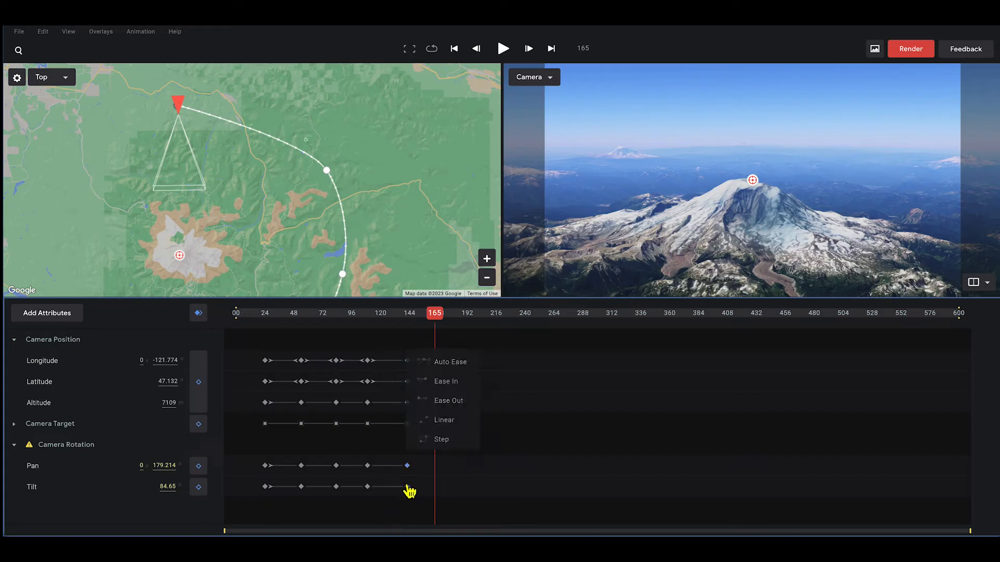
pyautogui.click(435, 383)
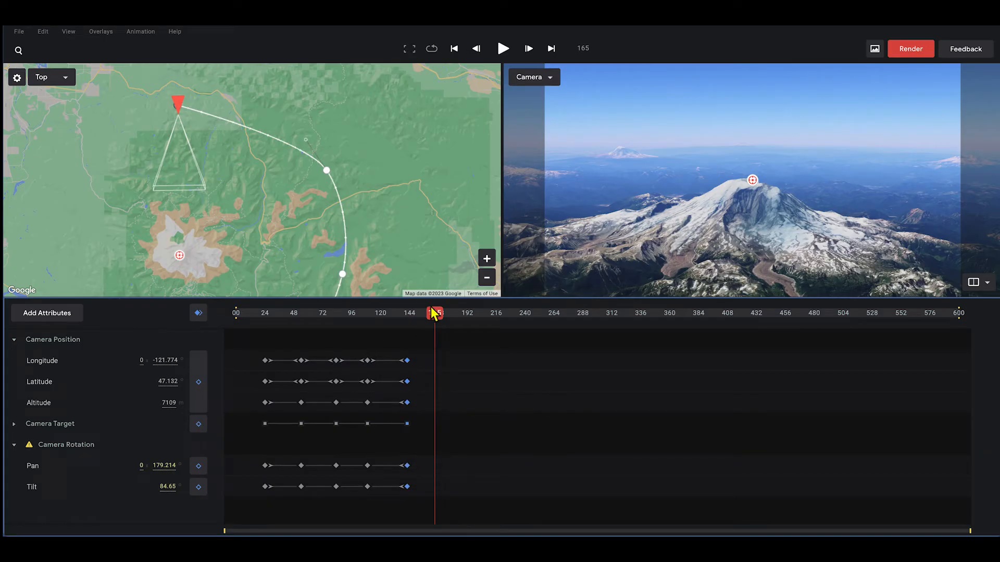
pyautogui.moveTo(434, 313); pyautogui.dragTo(228, 333)
pyautogui.press('space')
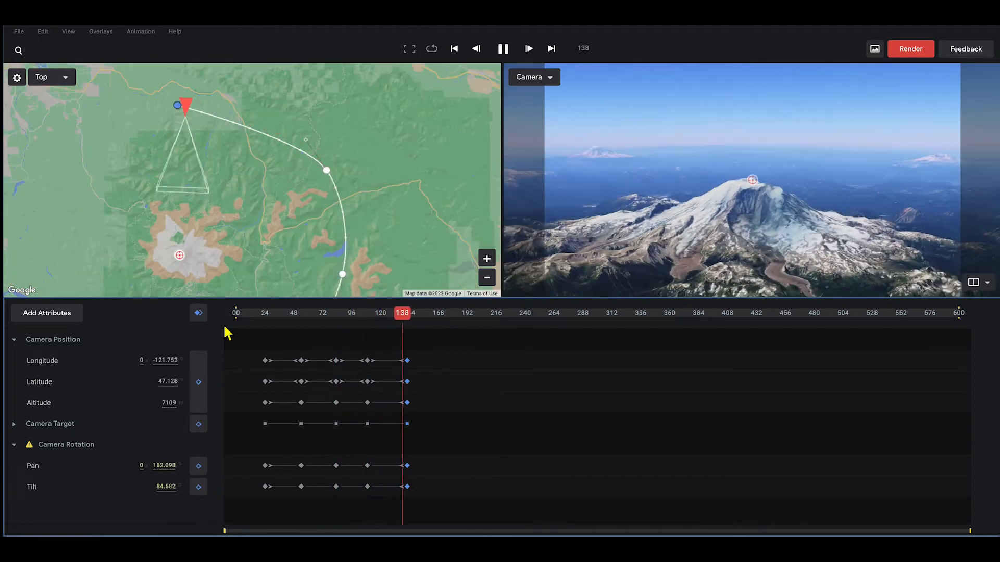
pyautogui.press('space')
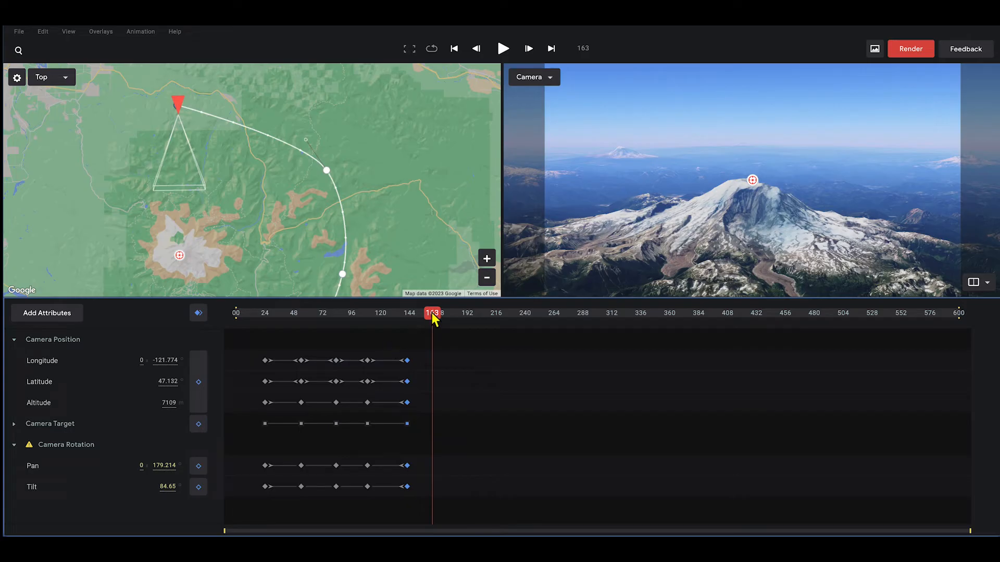
# - Keyframe all attributes at frame 153, then move the camera north-west over Puget Sound at frame 289
pyautogui.moveTo(433, 316); pyautogui.dragTo(421, 314)
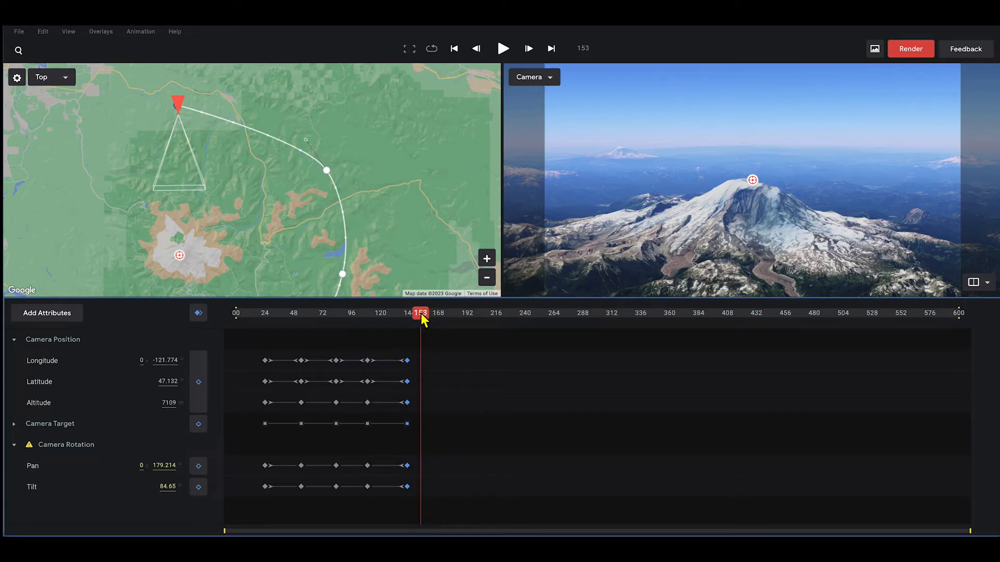
pyautogui.click(199, 313)
pyautogui.moveTo(422, 315); pyautogui.dragTo(587, 334)
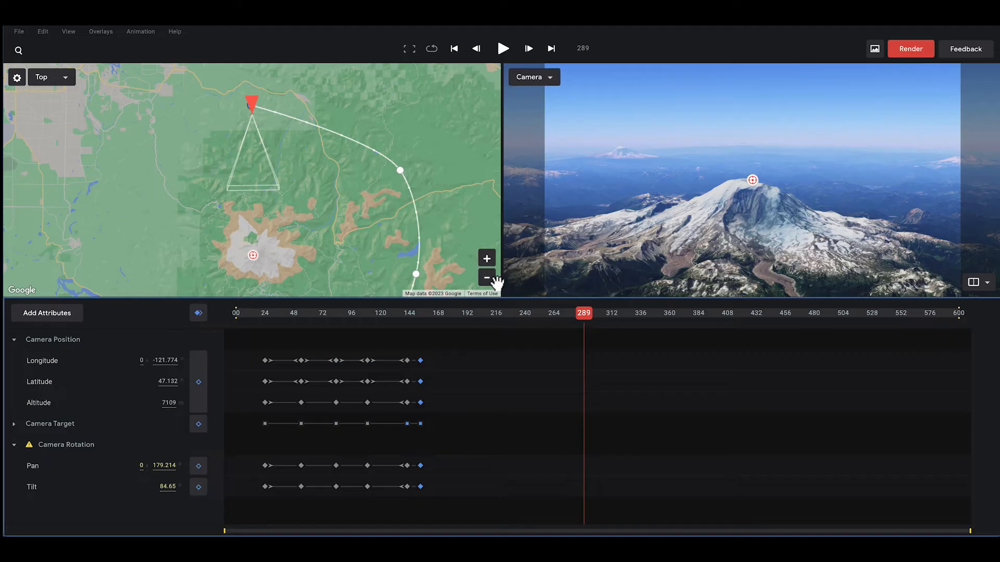
pyautogui.click(488, 278)
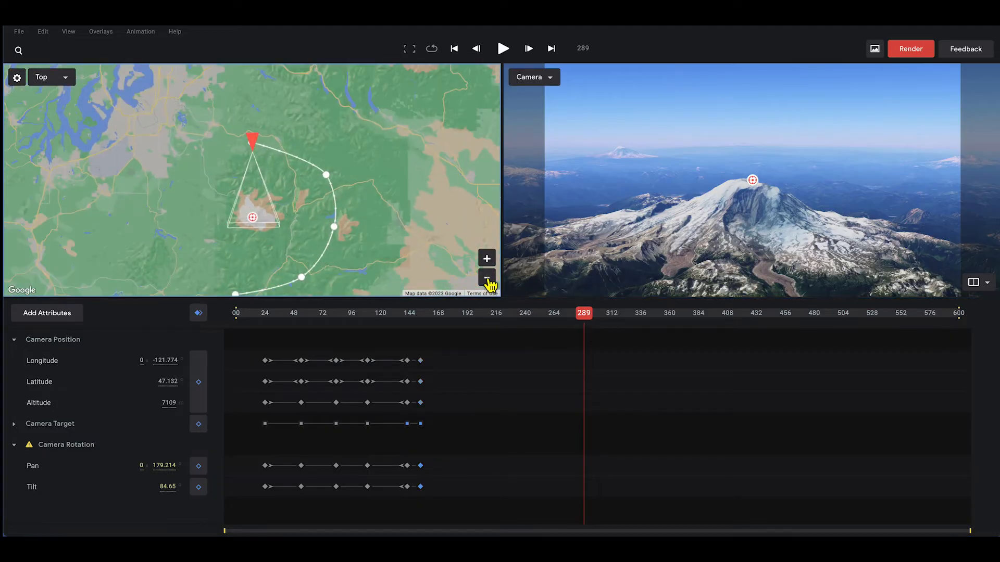
pyautogui.click(487, 279)
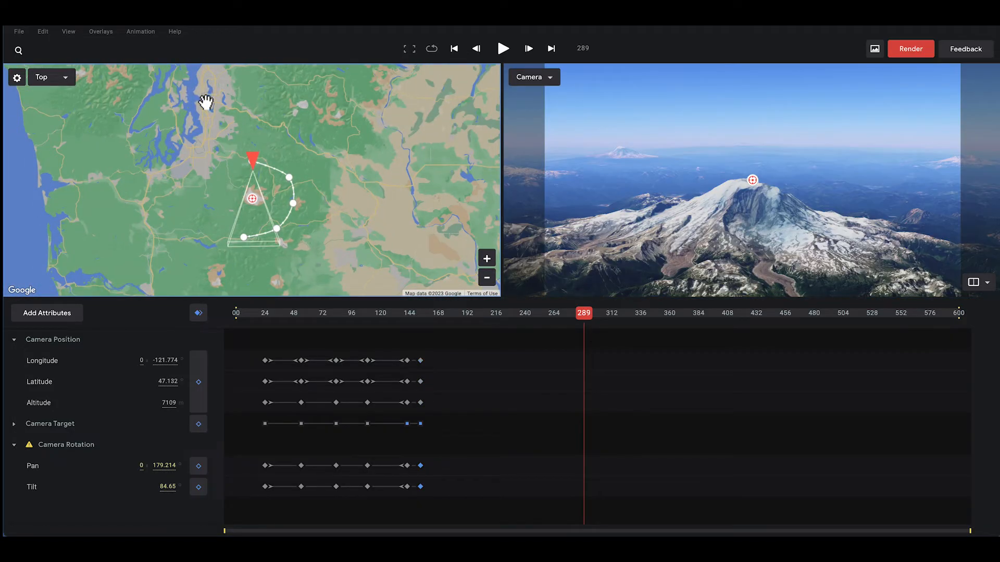
pyautogui.moveTo(409, 191); pyautogui.dragTo(408, 260)
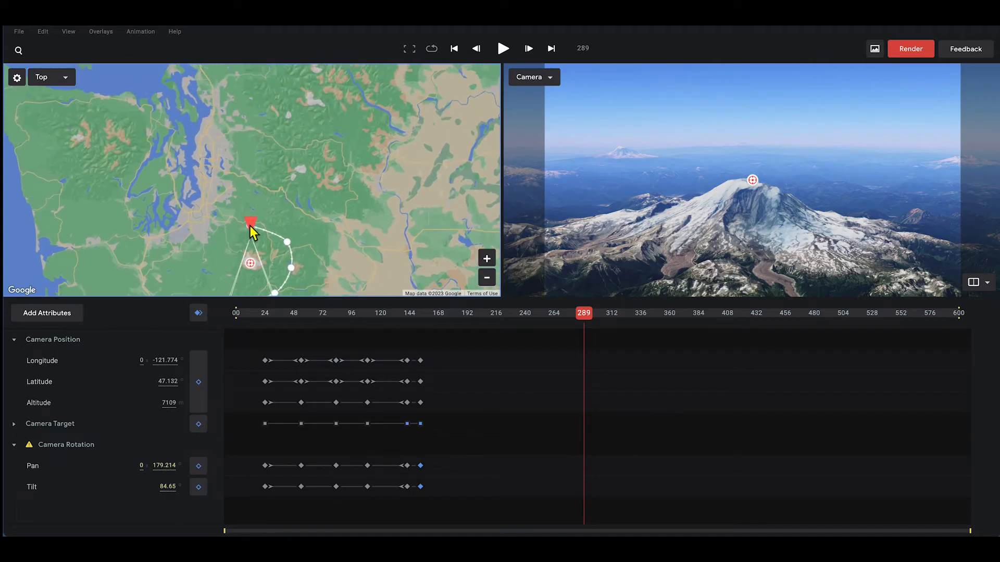
pyautogui.moveTo(251, 229)
pyautogui.mouseDown()
pyautogui.moveTo(218, 172)
pyautogui.moveTo(179, 145)
pyautogui.moveTo(172, 119)
pyautogui.mouseUp()
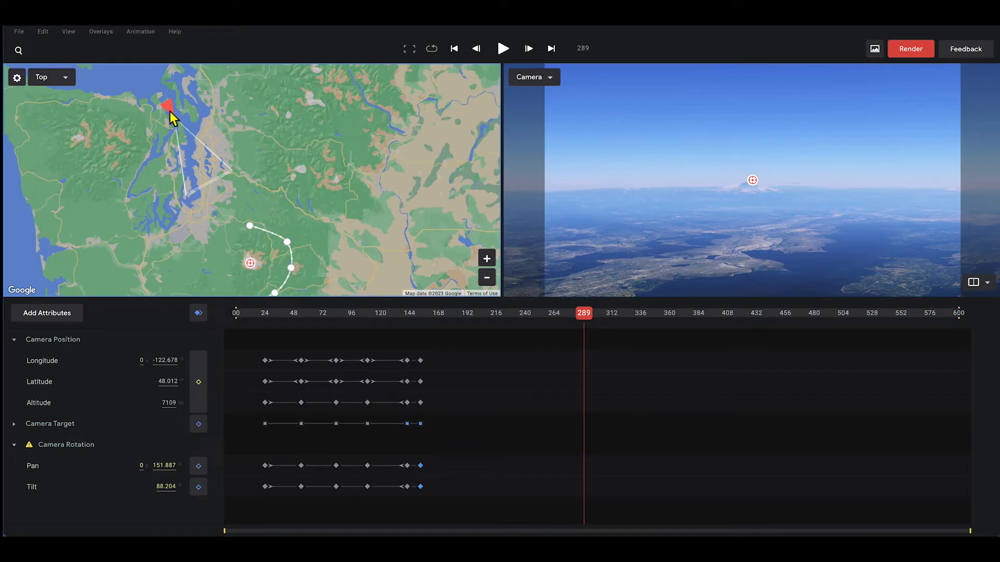
# - Keyframe the camera at frame 289, easing out of frame 153 and into frame 289
pyautogui.click(199, 313)
pyautogui.moveTo(432, 335); pyautogui.dragTo(420, 518)
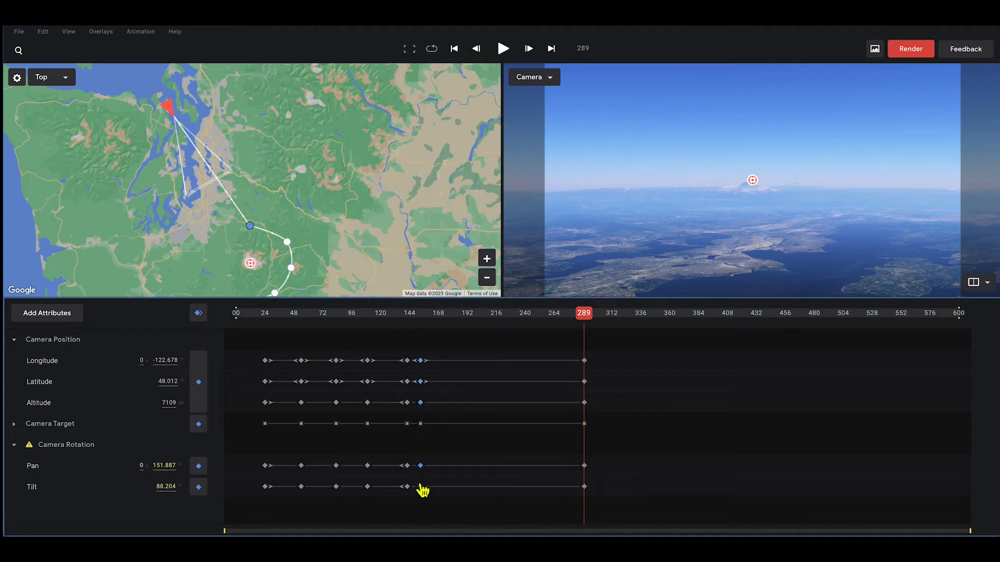
pyautogui.rightClick(421, 488)
pyautogui.click(447, 406)
pyautogui.moveTo(554, 351); pyautogui.dragTo(588, 495)
pyautogui.rightClick(585, 492)
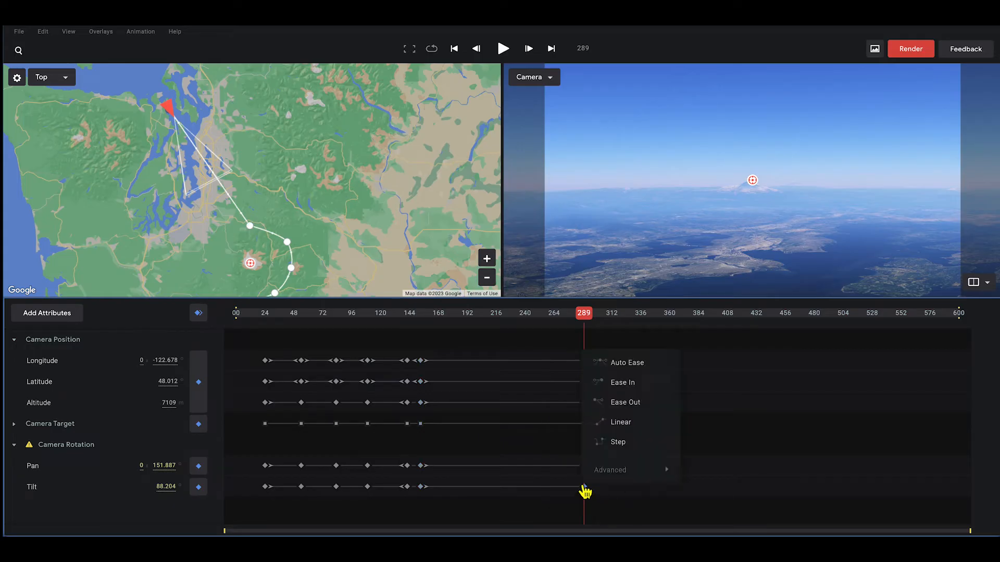
pyautogui.click(619, 387)
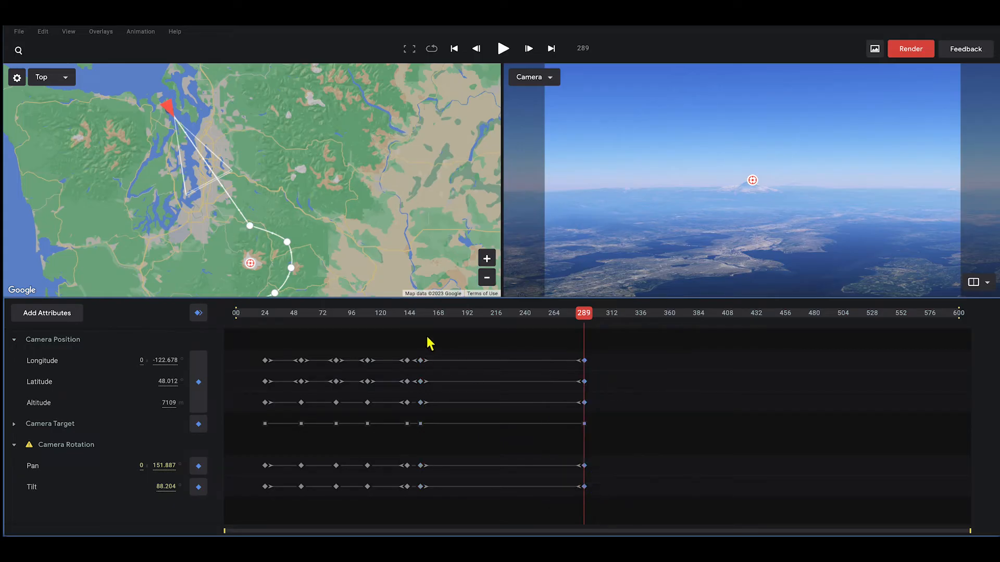
# - Preview the flight toward Seattle from about frame 128, then keyframe all attributes at frame 305
pyautogui.click(386, 312)
pyautogui.press('space')
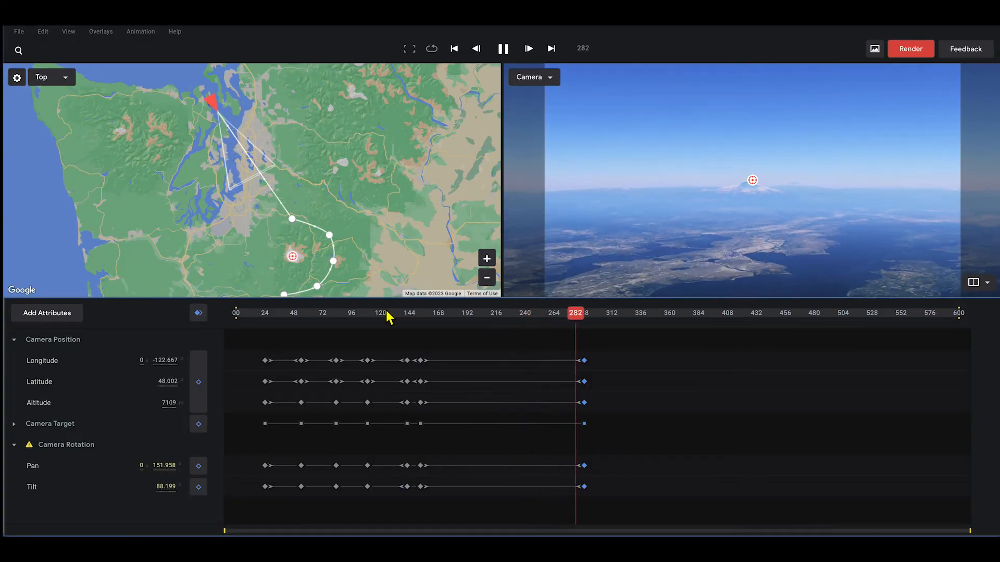
pyautogui.press('space')
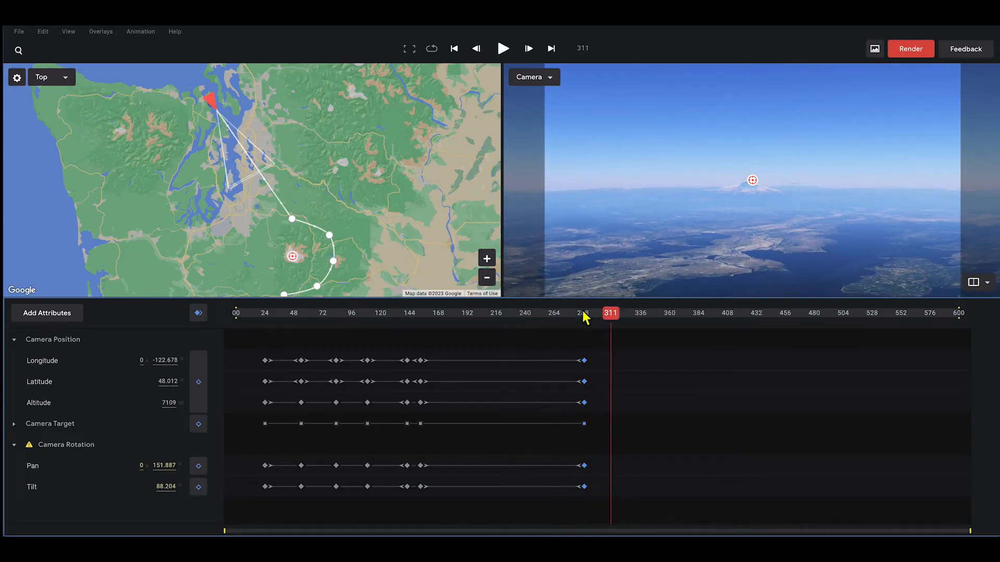
pyautogui.moveTo(614, 317); pyautogui.dragTo(601, 319)
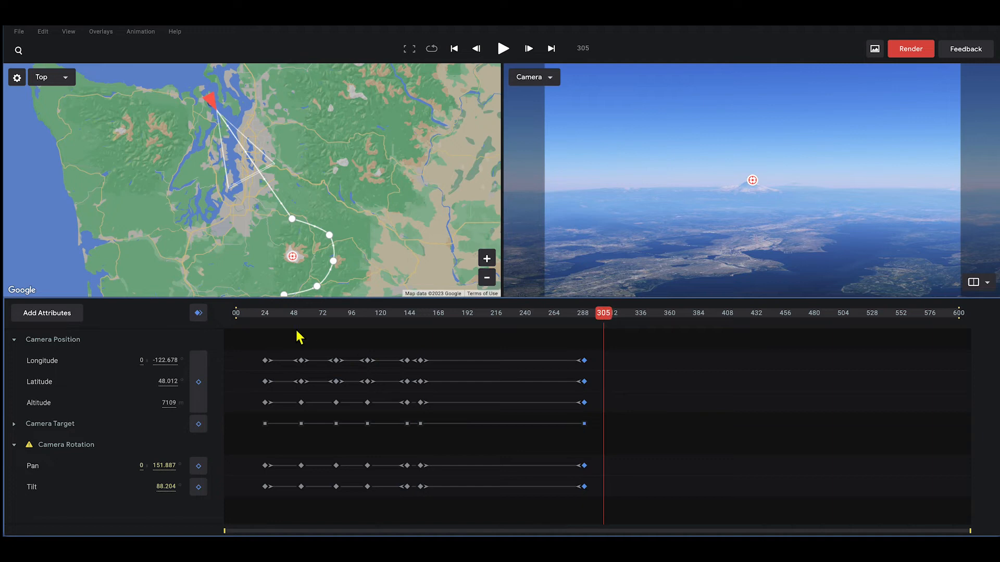
pyautogui.click(198, 314)
# - At frame 348, aim the camera target at Seattle and fly out over the bay toward the city
pyautogui.moveTo(607, 314); pyautogui.dragTo(657, 323)
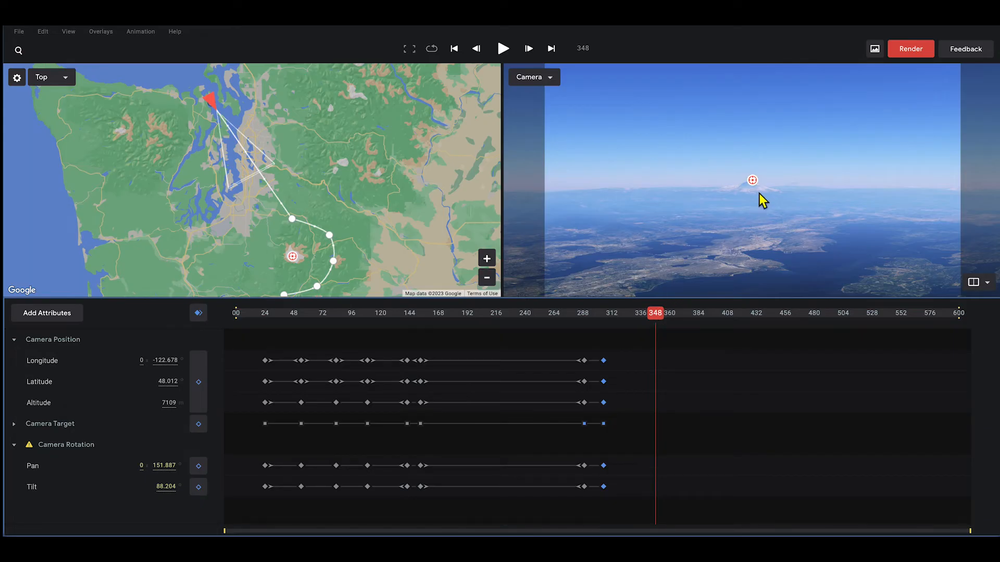
pyautogui.click(732, 252)
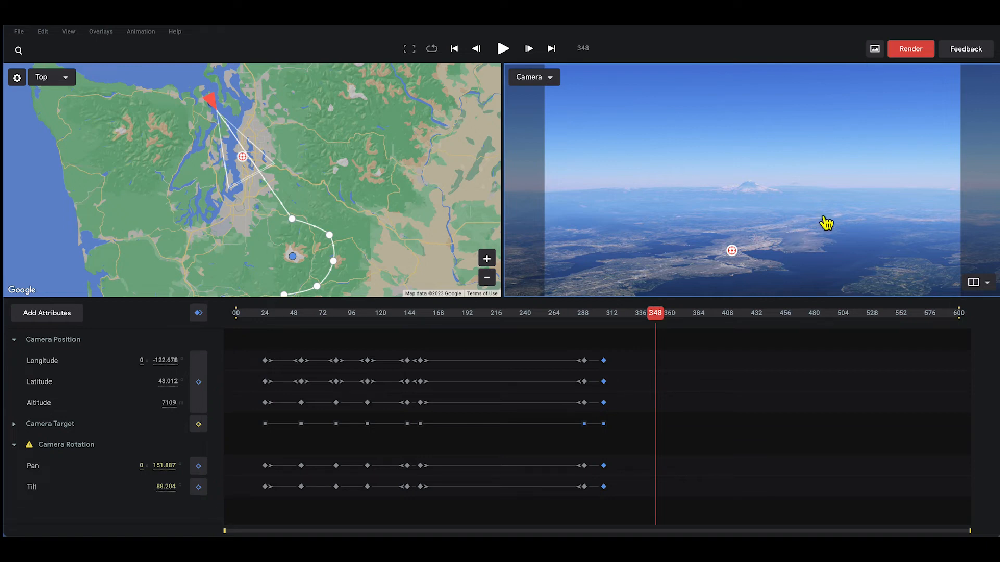
pyautogui.moveTo(831, 210)
pyautogui.mouseDown()
pyautogui.moveTo(781, 284)
pyautogui.moveTo(741, 317)
pyautogui.moveTo(701, 323)
pyautogui.mouseUp()
pyautogui.moveTo(685, 279); pyautogui.dragTo(814, 199)
pyautogui.moveTo(814, 198); pyautogui.dragTo(812, 255, button='right')
# - Descend low over downtown, framing the Seattle skyline from about 630 m with Rainier behind
pyautogui.moveTo(771, 229); pyautogui.dragTo(911, 196)
pyautogui.moveTo(910, 193); pyautogui.dragTo(906, 235, button='right')
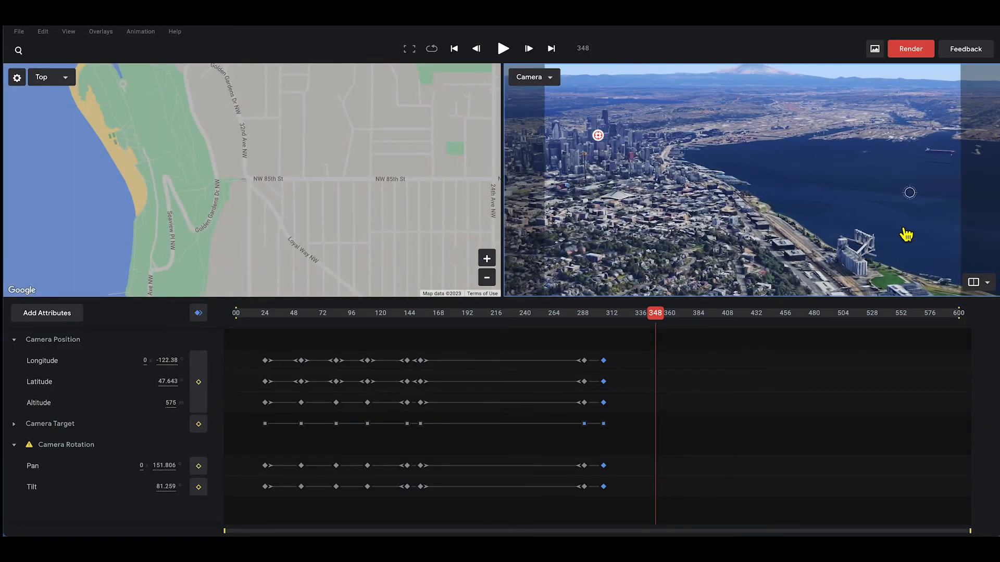
pyautogui.moveTo(760, 219); pyautogui.dragTo(966, 235)
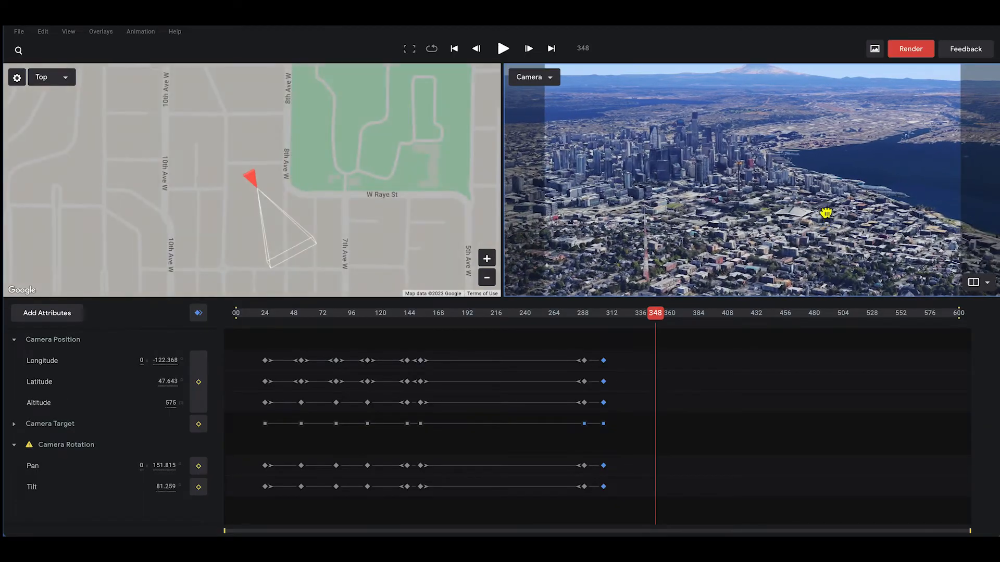
pyautogui.moveTo(892, 239); pyautogui.dragTo(935, 233)
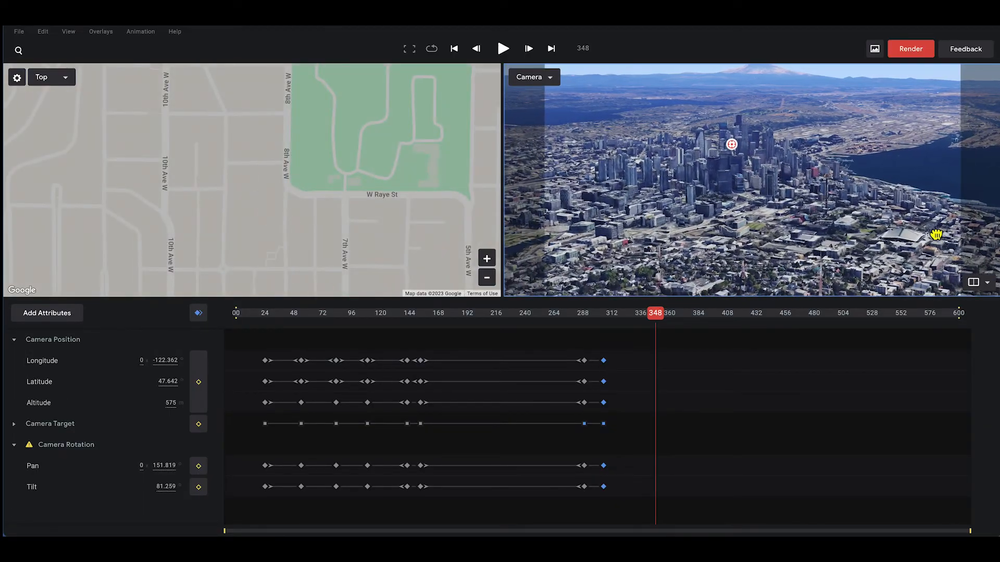
pyautogui.scroll(3, 876, 221)
pyautogui.scroll(-5, 877, 218)
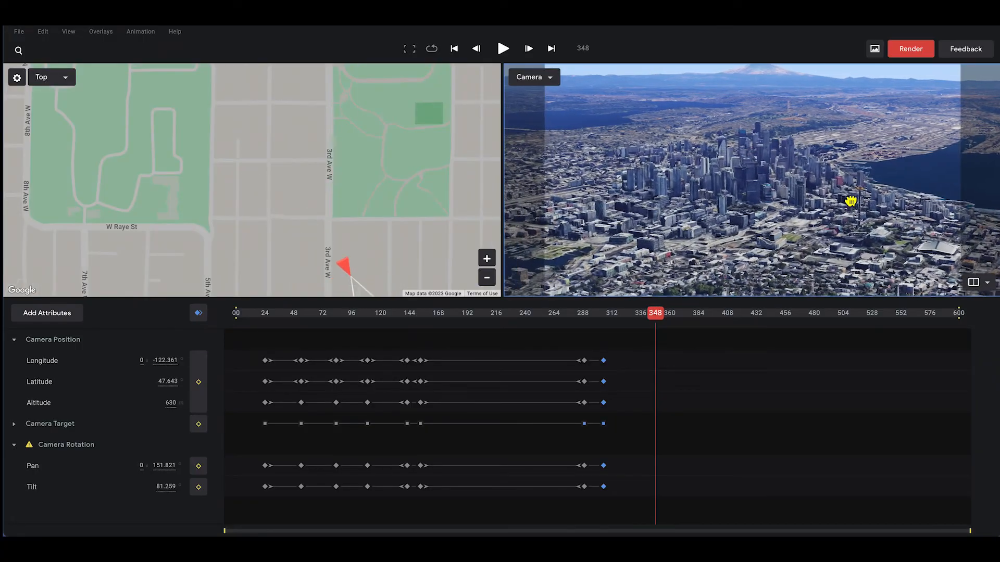
pyautogui.moveTo(851, 201); pyautogui.dragTo(761, 253)
# - Keyframe all camera attributes at frame 348 and set those keyframes to Ease In
pyautogui.click(198, 313)
pyautogui.moveTo(667, 342); pyautogui.dragTo(647, 514)
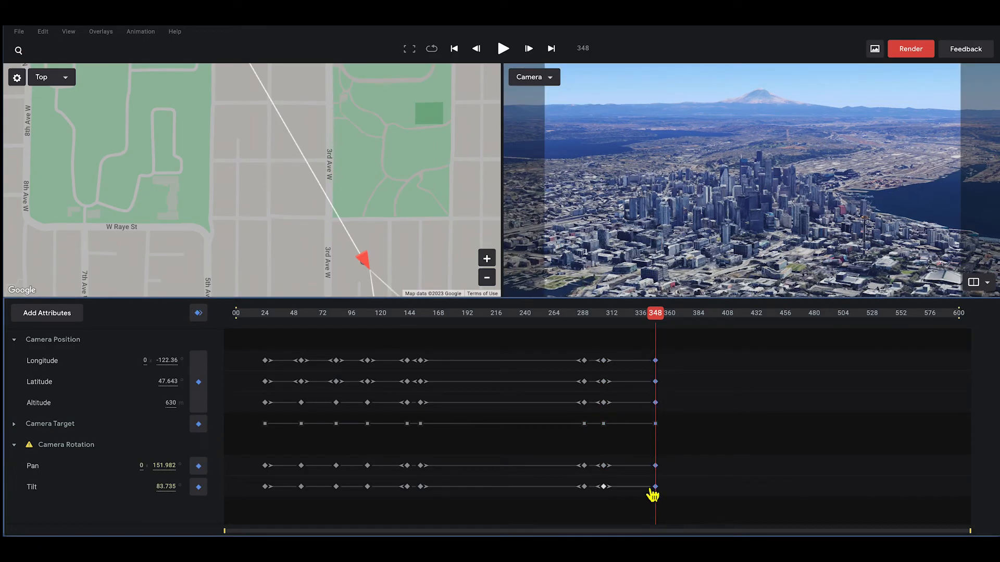
pyautogui.rightClick(655, 488)
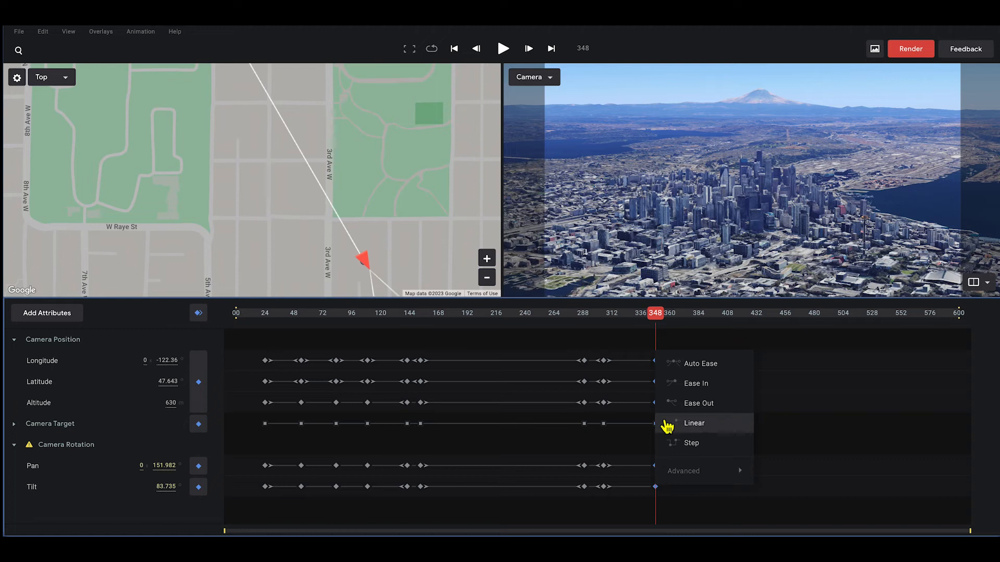
pyautogui.click(690, 385)
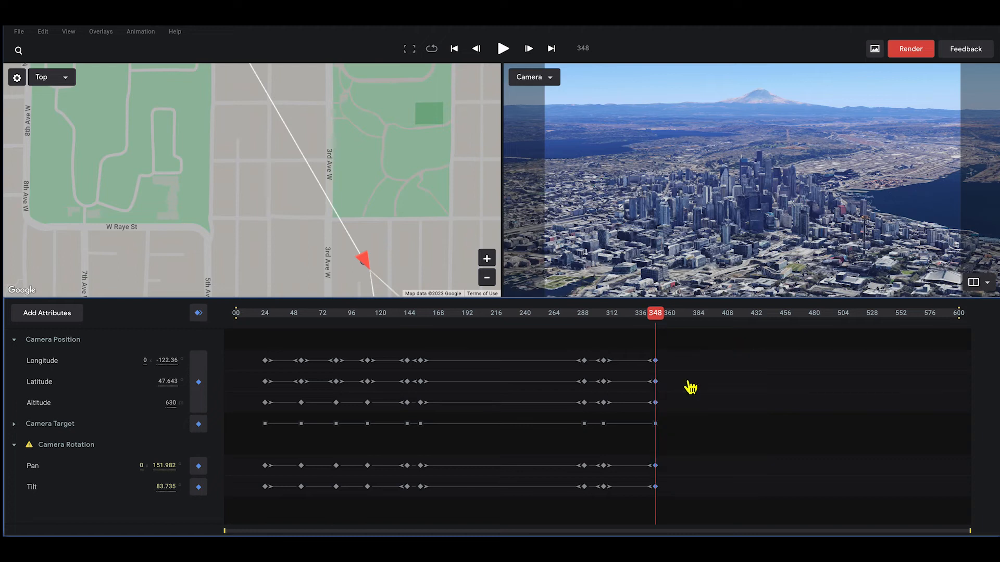
# - Preview the flight from frame 257, stopping at frame 380
pyautogui.click(545, 314)
pyautogui.press('space')
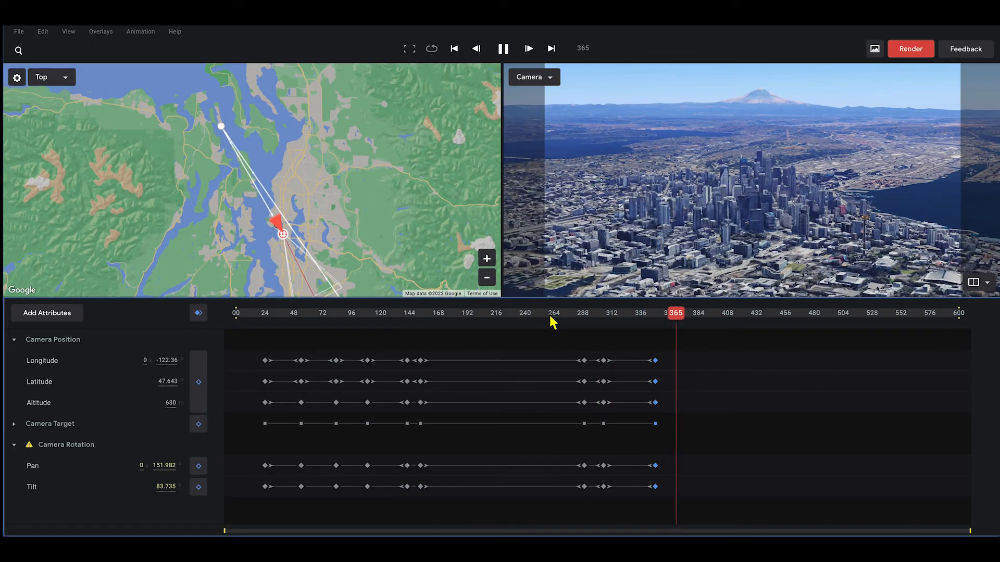
pyautogui.press('space')
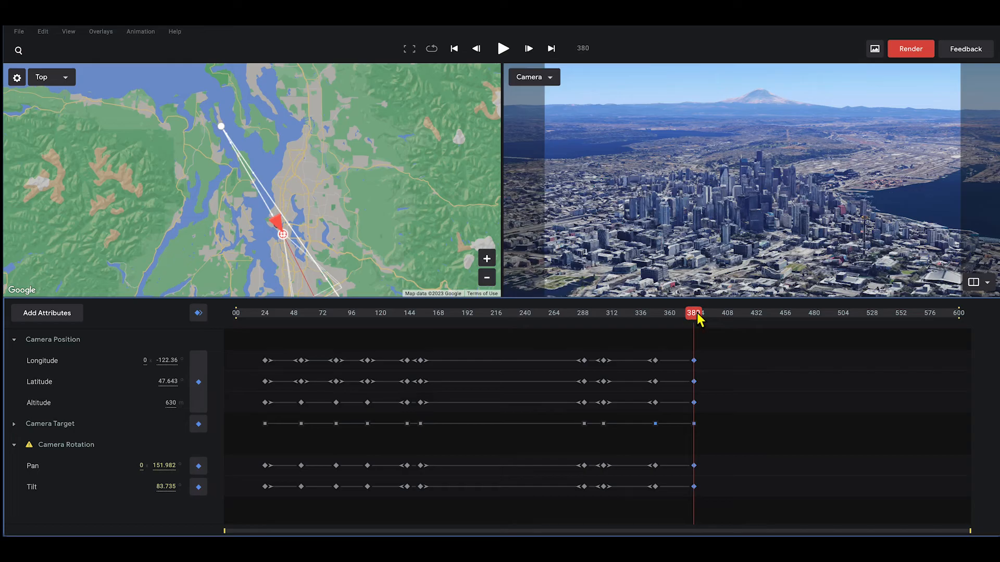
# - At frame 453, shift the camera east on the map and keyframe all attributes, looking back at Seattle
pyautogui.moveTo(695, 316); pyautogui.dragTo(785, 341)
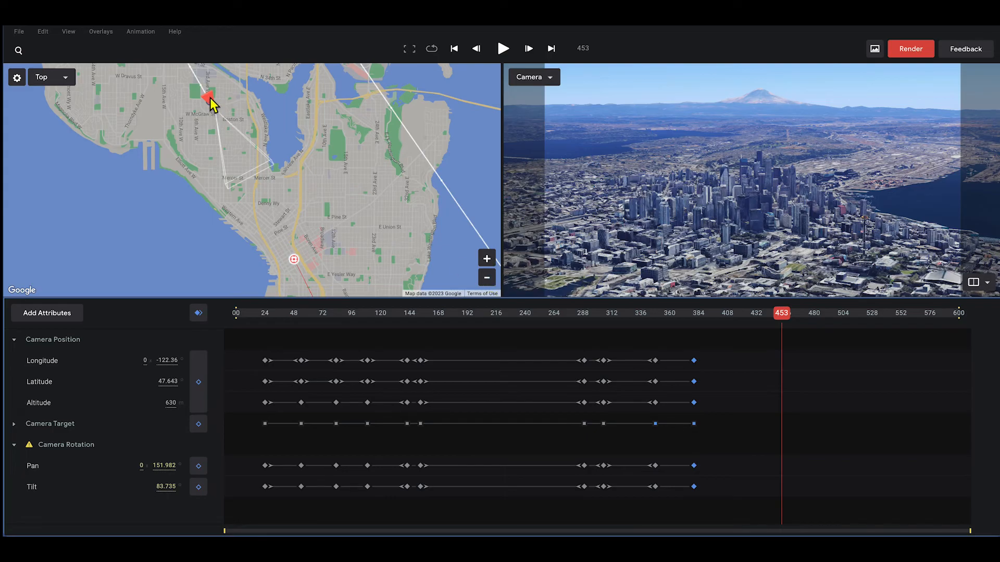
pyautogui.moveTo(211, 99); pyautogui.dragTo(499, 137)
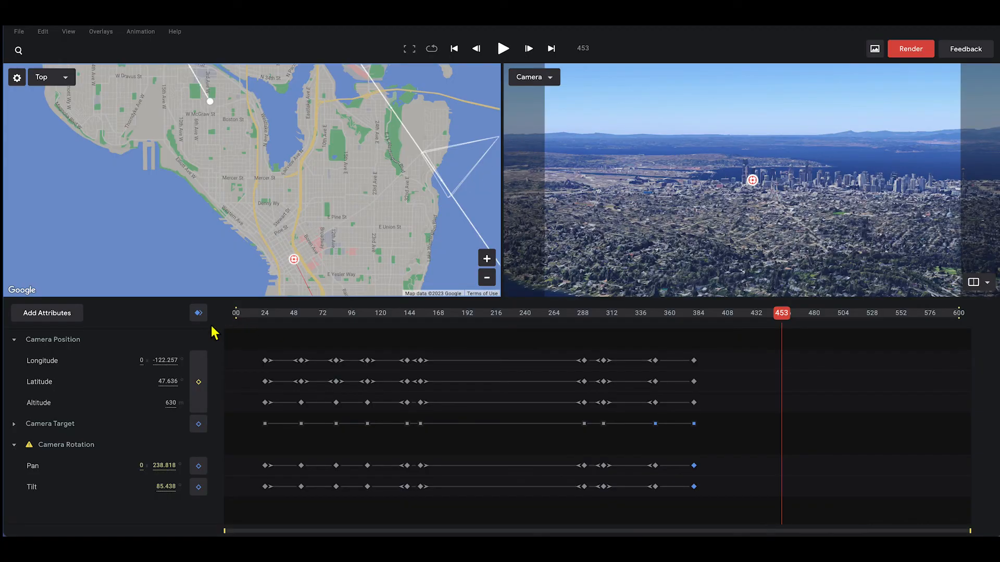
pyautogui.click(199, 313)
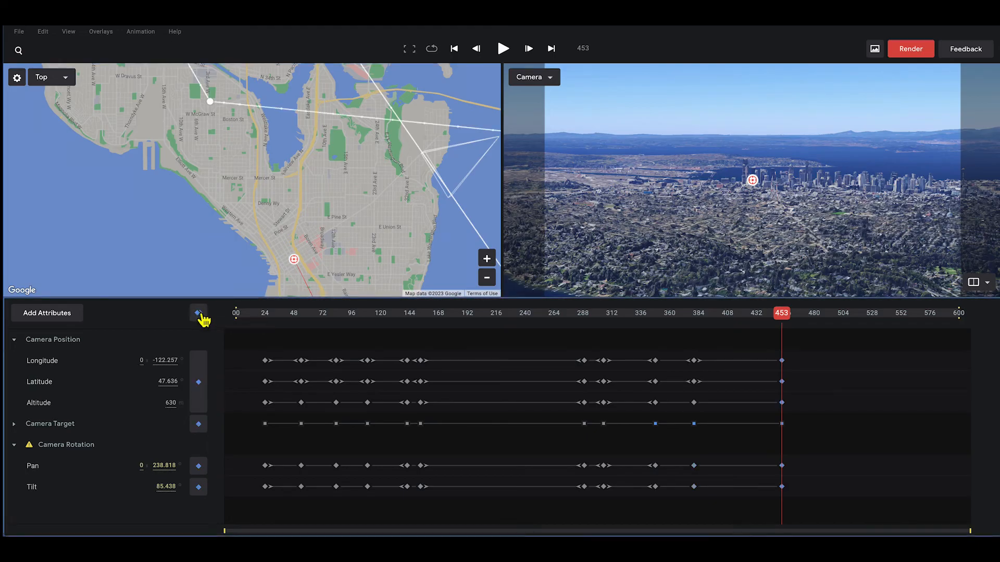
pyautogui.click(656, 315)
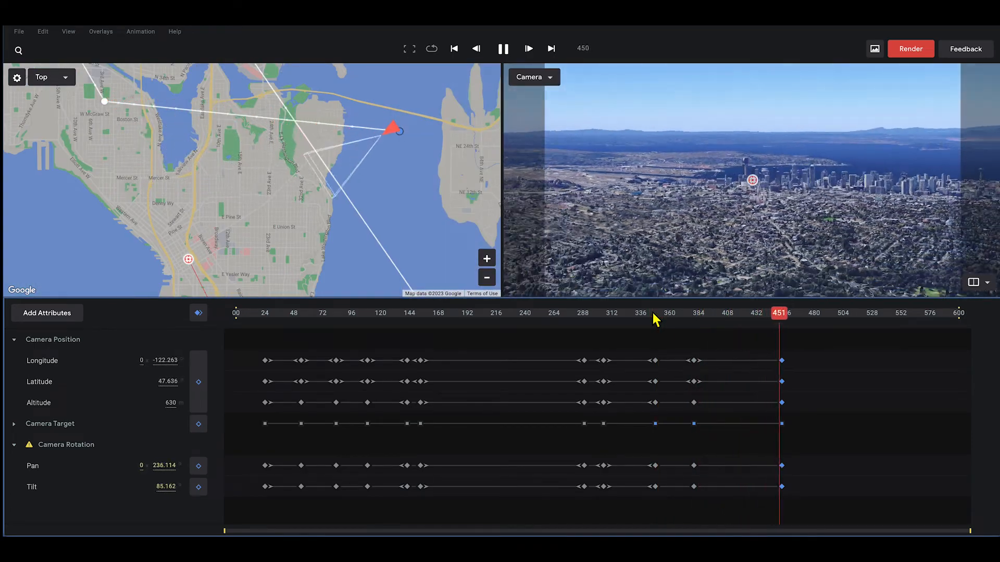
# - At frame 501, lower the camera to 185 m over the lake facing the skyline and keyframe all attributes
pyautogui.press('space')
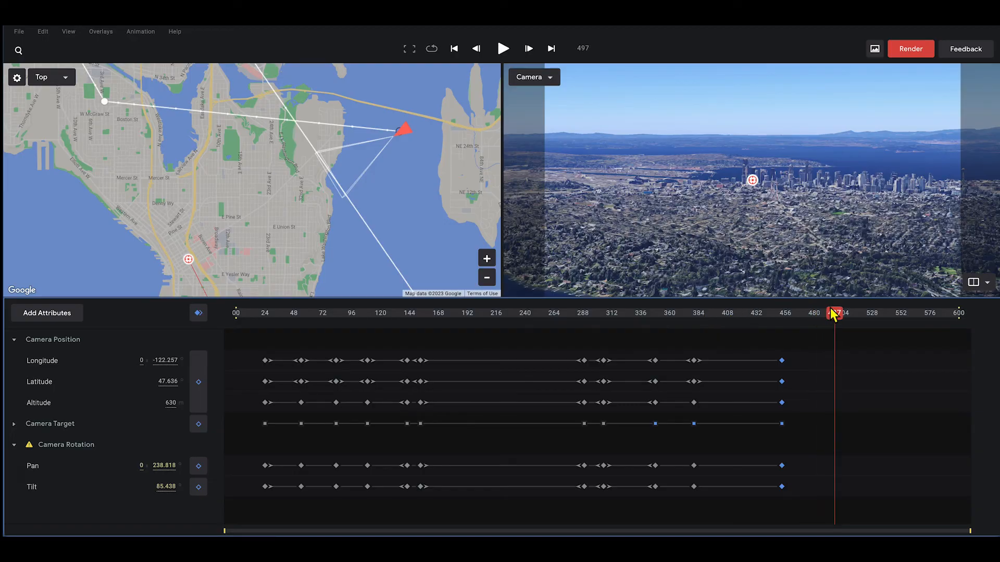
pyautogui.moveTo(835, 318); pyautogui.dragTo(839, 320)
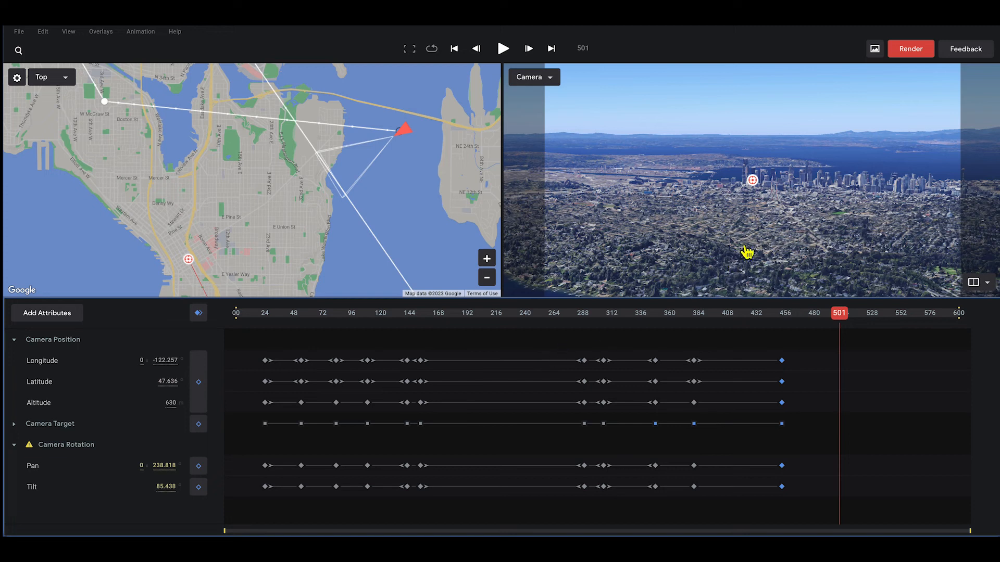
pyautogui.moveTo(797, 229); pyautogui.dragTo(793, 164)
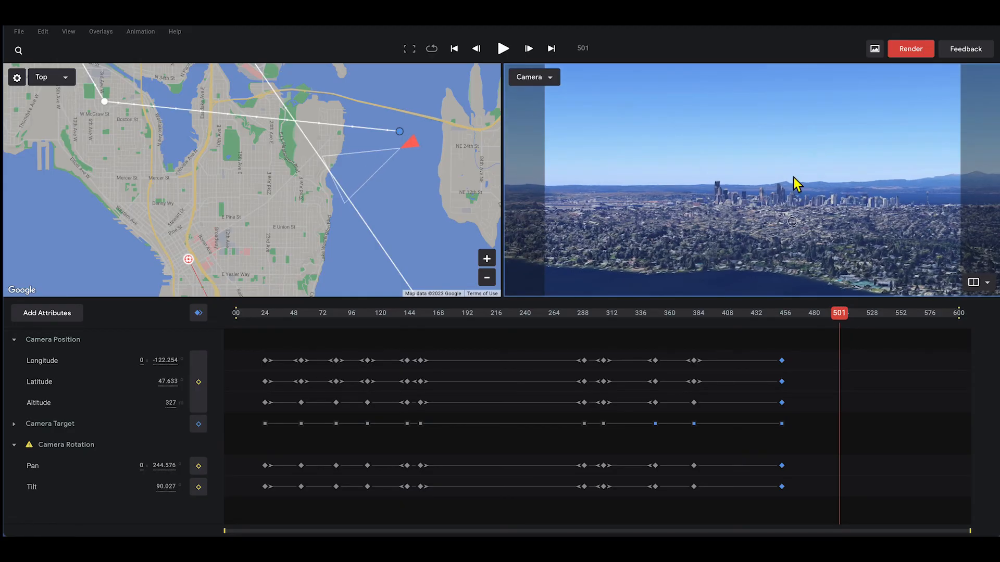
pyautogui.moveTo(805, 232); pyautogui.dragTo(803, 216)
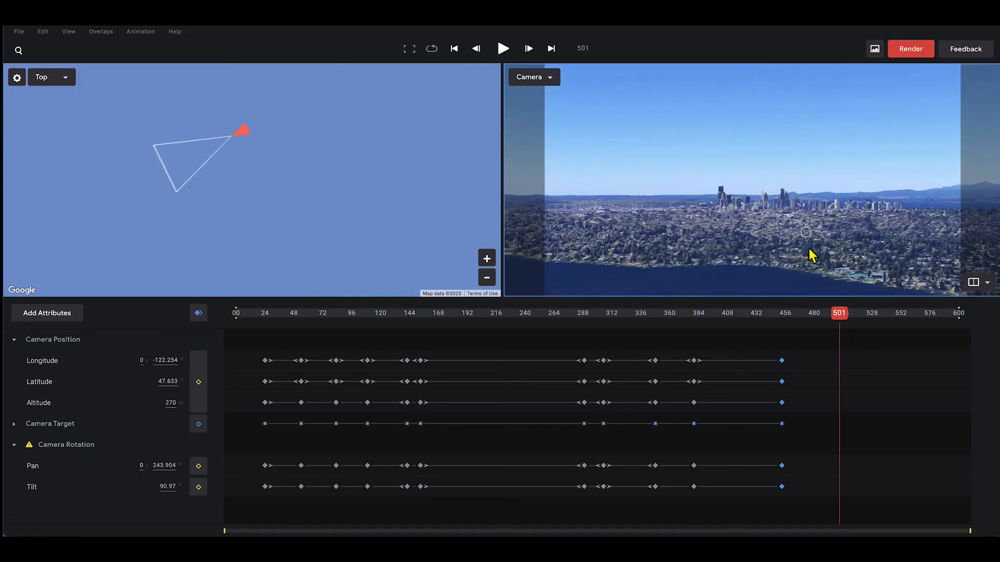
pyautogui.moveTo(826, 266); pyautogui.dragTo(829, 163)
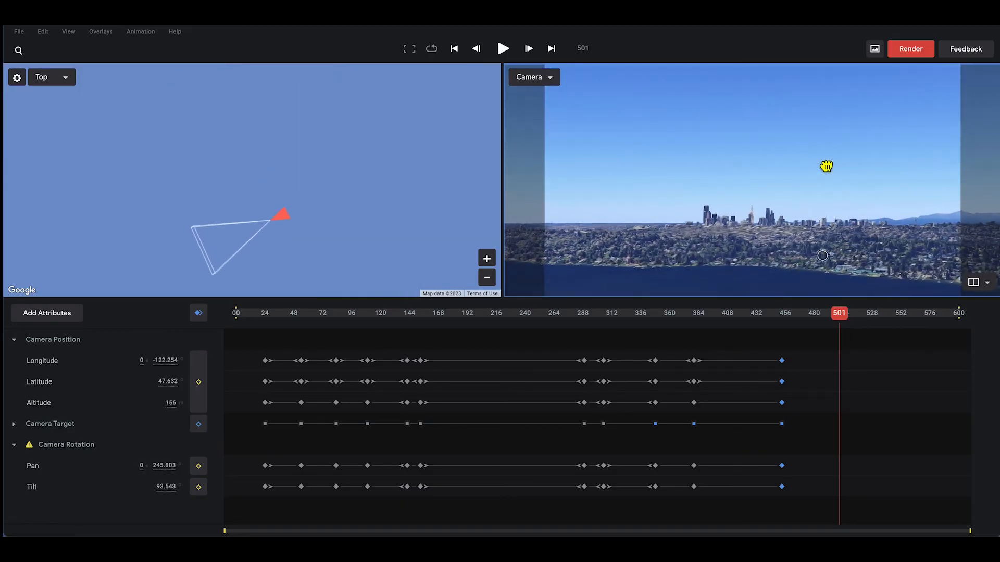
pyautogui.moveTo(806, 245); pyautogui.dragTo(828, 253)
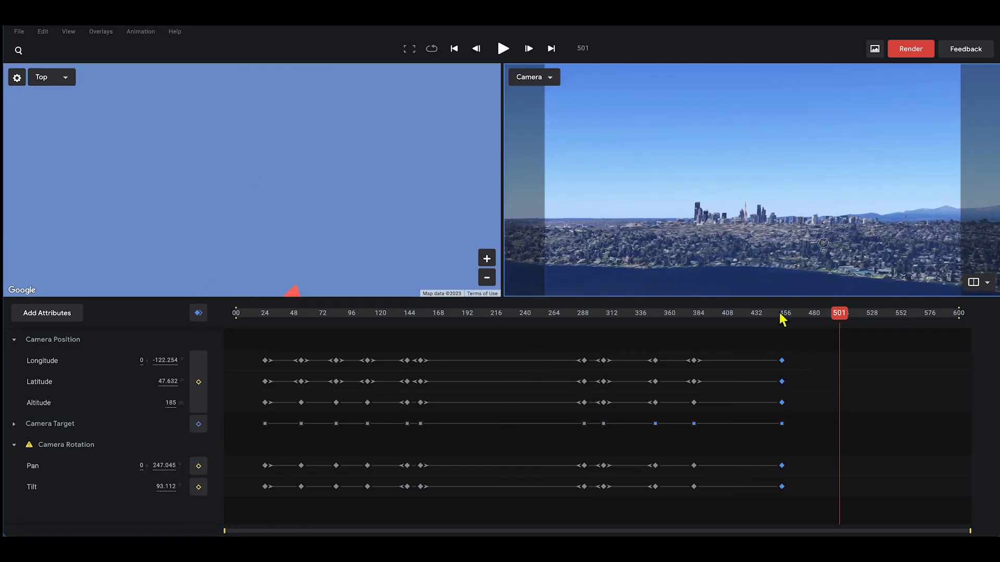
pyautogui.click(198, 314)
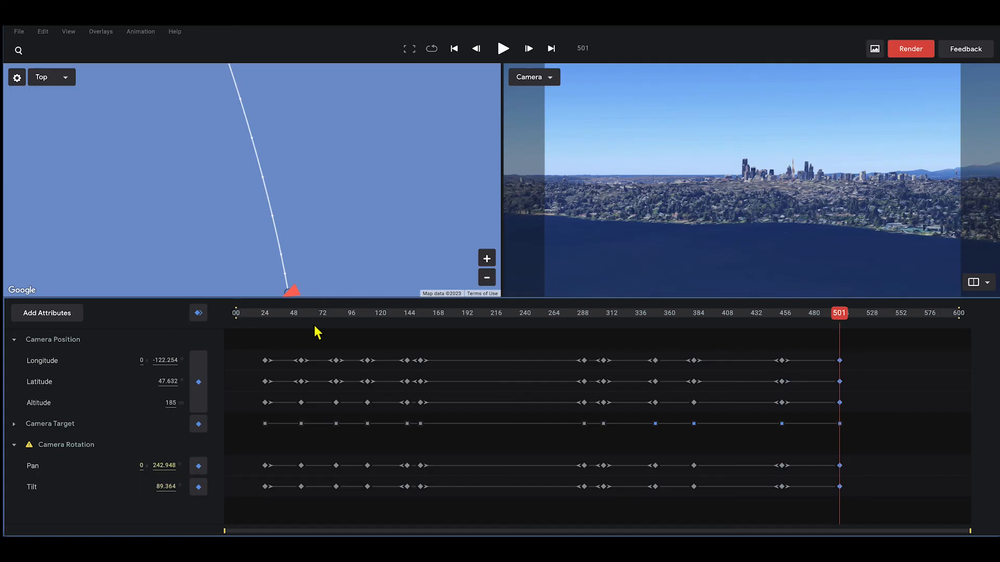
pyautogui.click(637, 315)
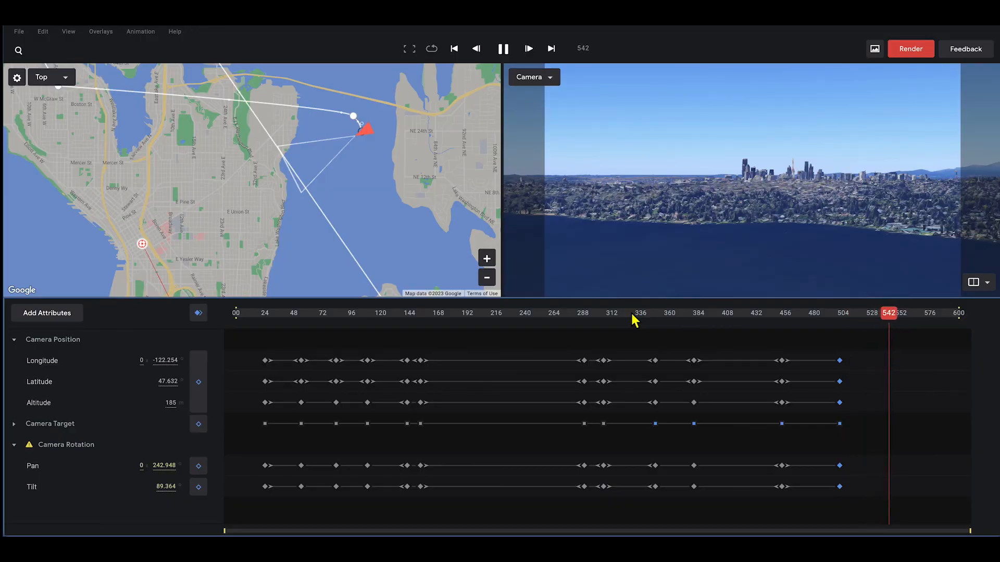
# - Keyframe all camera attributes at frame 563 and set them to Ease In
pyautogui.press('space')
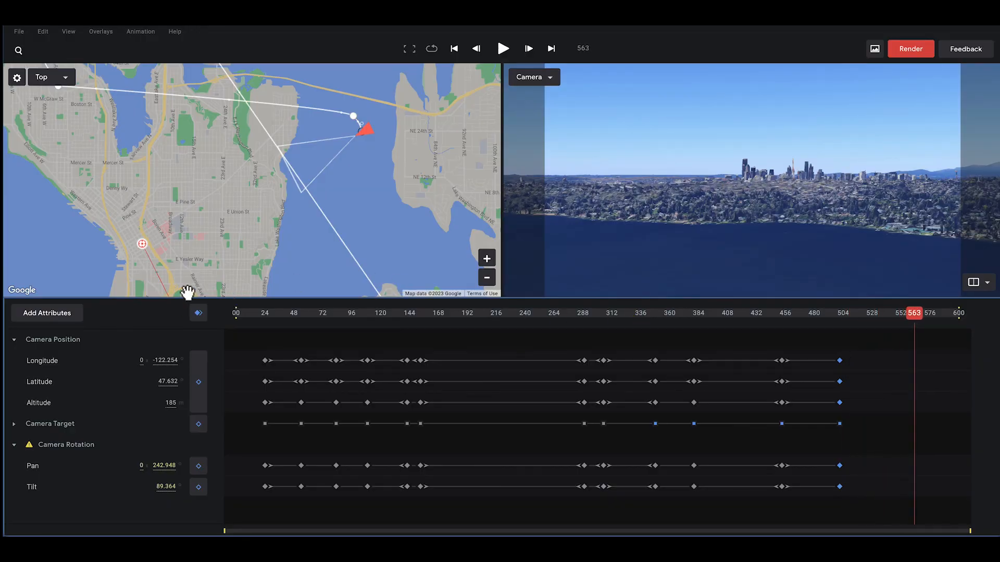
pyautogui.click(199, 317)
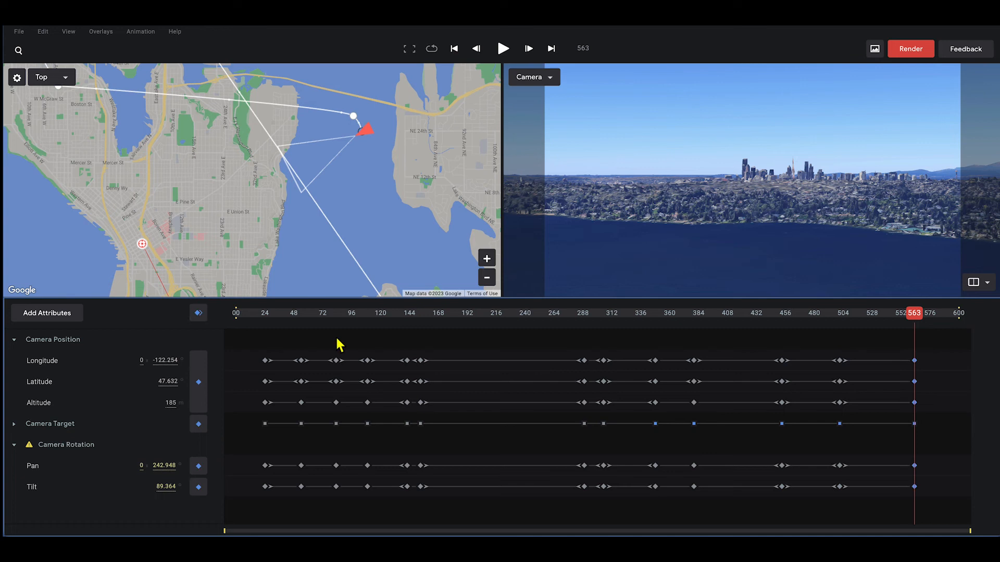
pyautogui.rightClick(914, 487)
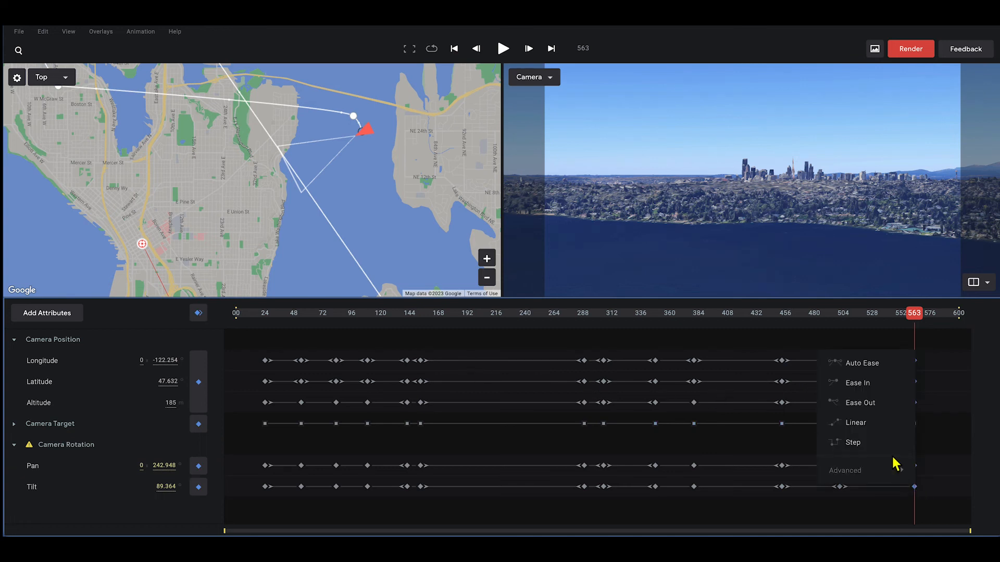
pyautogui.click(859, 384)
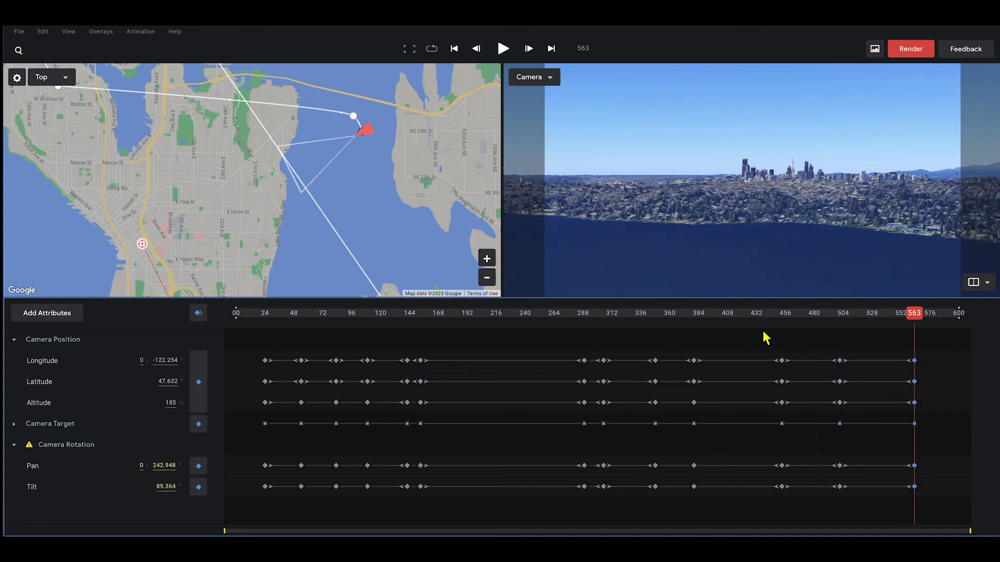
# - Play the flight back from around frame 432 to review the ending
pyautogui.click(753, 315)
pyautogui.press('space')
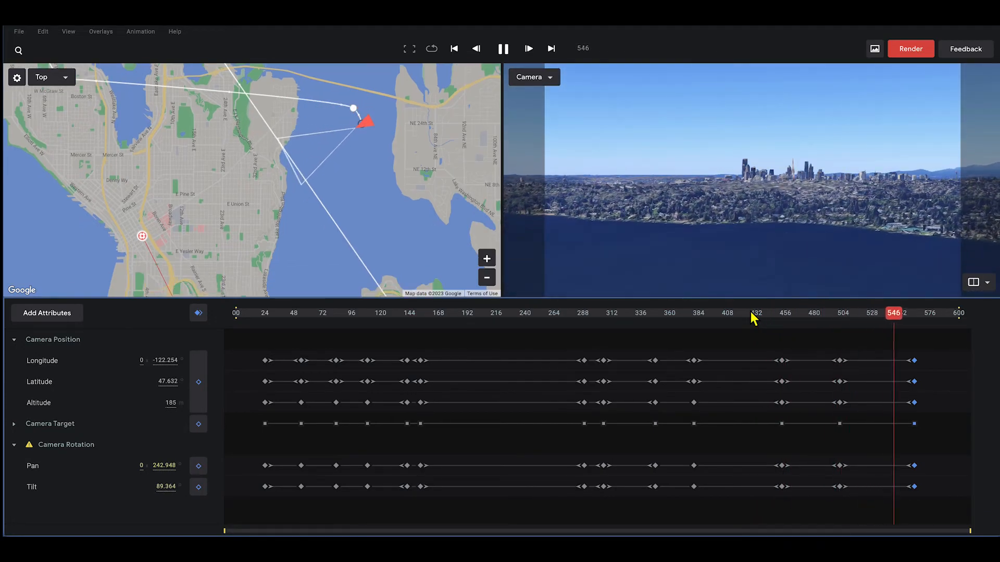
pyautogui.press('space')
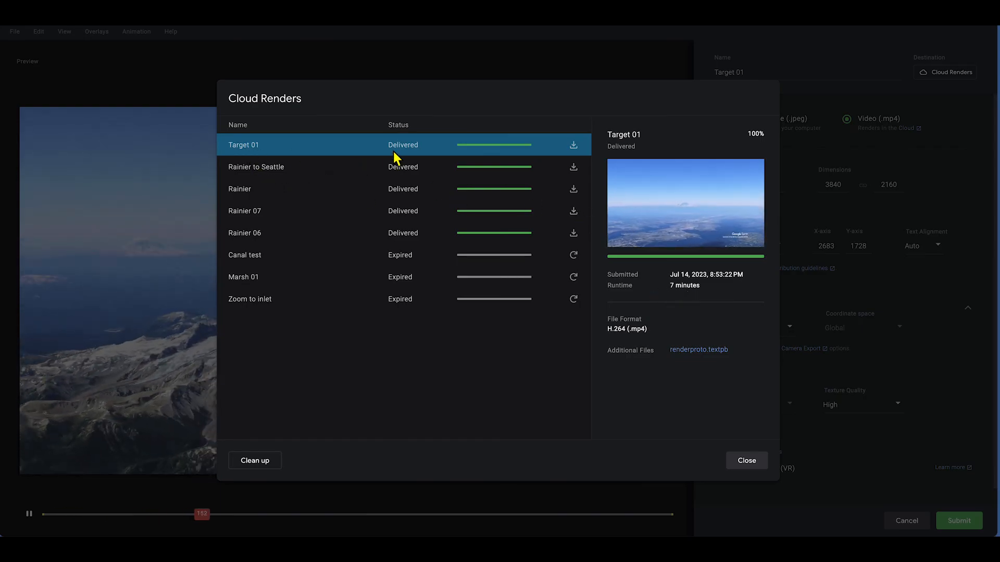
# - Download the finished Target 01 cloud render as an MP4
pyautogui.moveTo(410, 154)
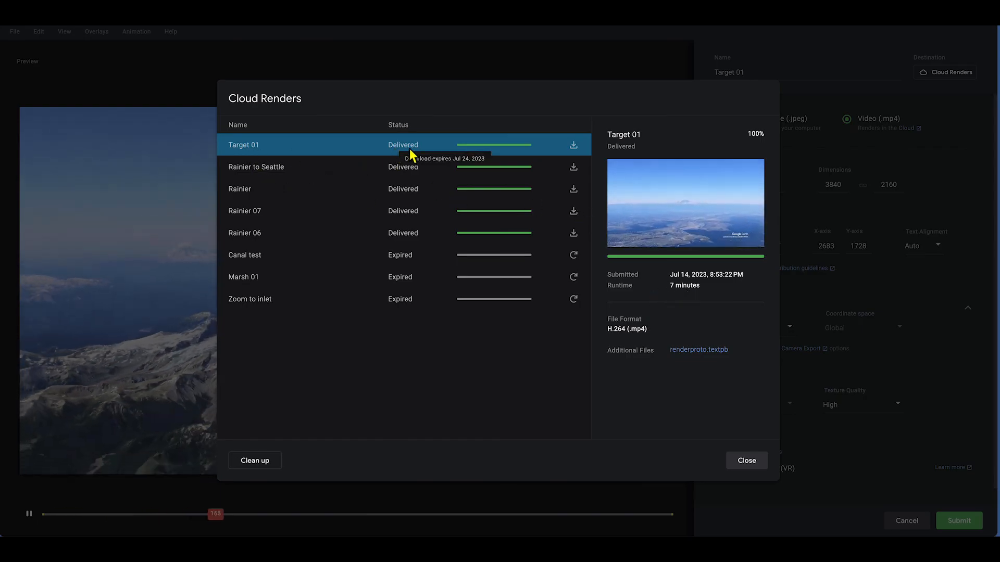
pyautogui.click(574, 146)
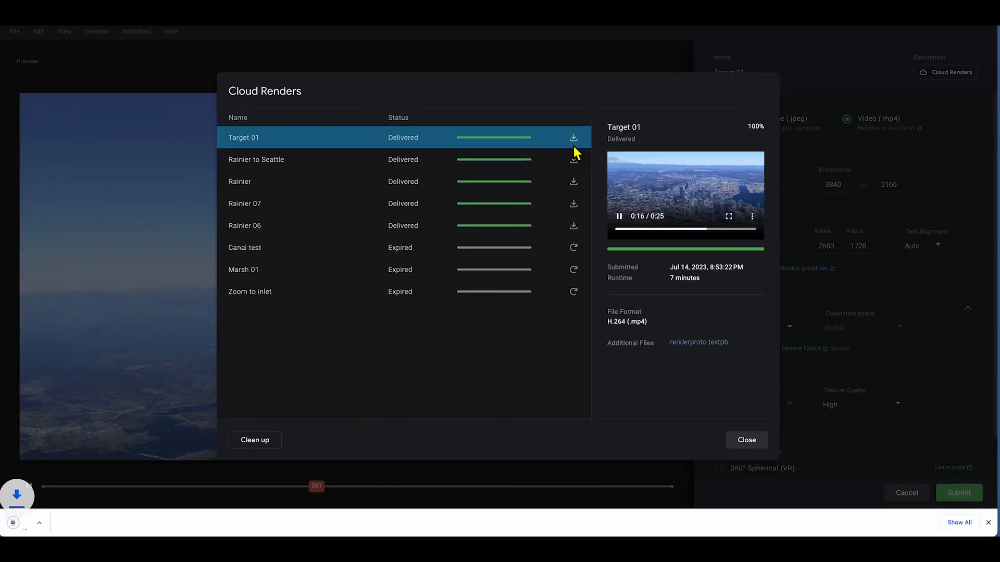
# - Open Target 01.mp4 from the download bar to play it in QuickTime Player
pyautogui.click(32, 525)
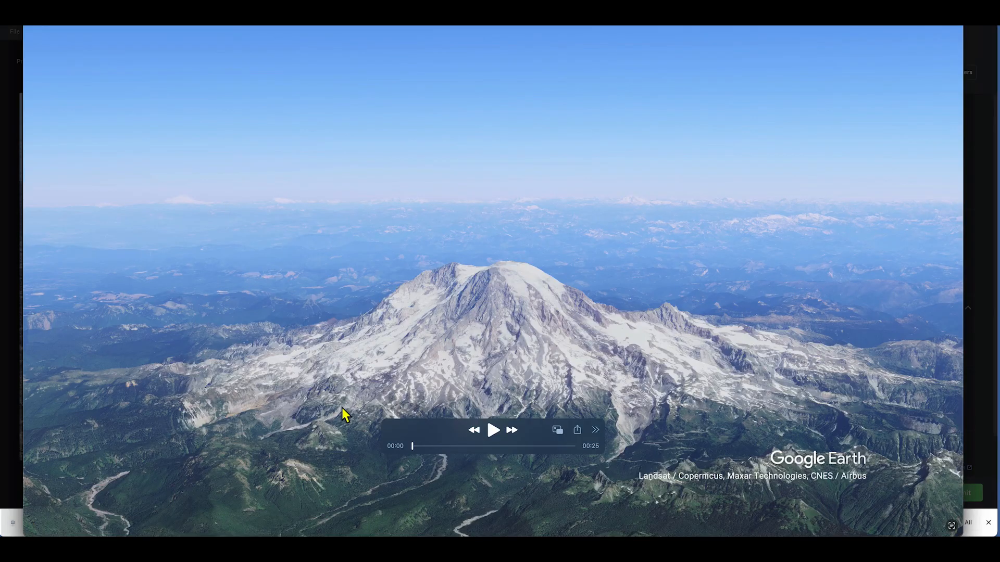